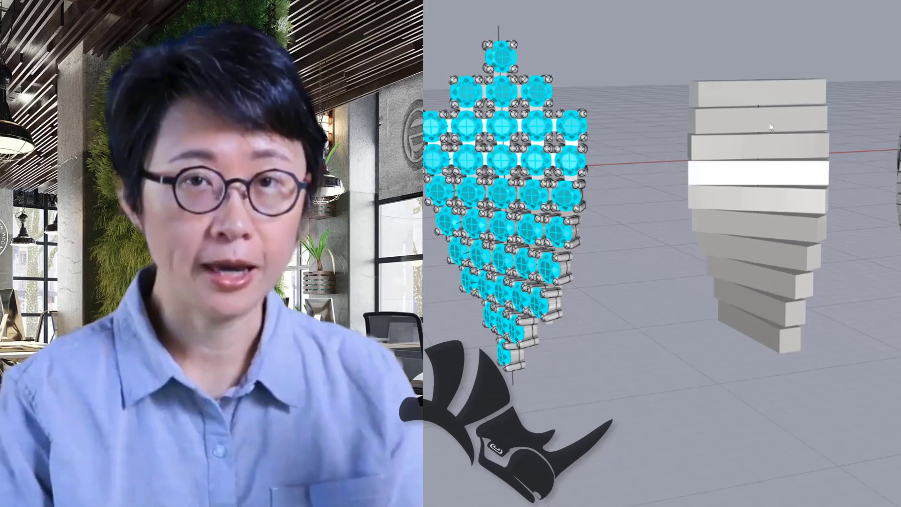
- Orbit the 3D view around the finished models
{"action": "mouse_move", "coordinate": [647, 206]}
{"action": "right_mouse_down"}
{"action": "mouse_move", "coordinate": [694, 205]}
{"action": "mouse_move", "coordinate": [663, 207]}
{"action": "right_mouse_up"}
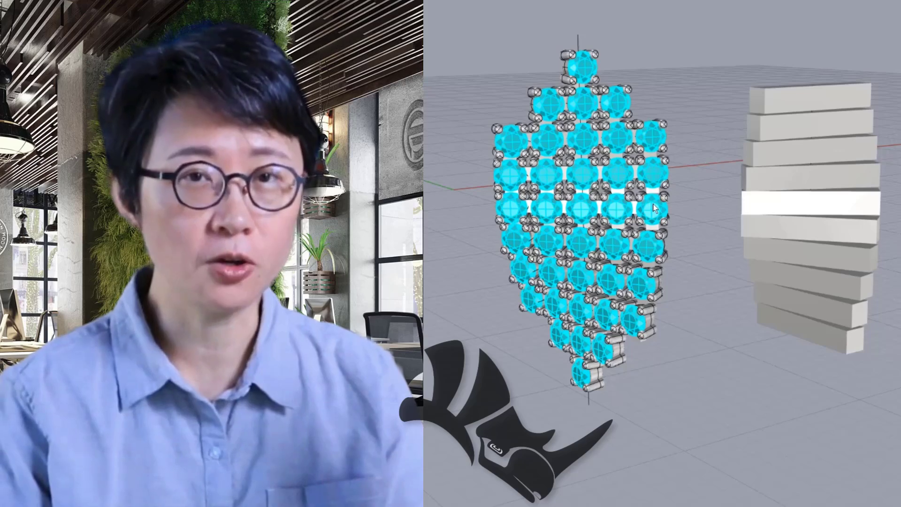
{"action": "right_click_drag", "start_coordinate": [684, 199], "coordinate": [658, 195]}
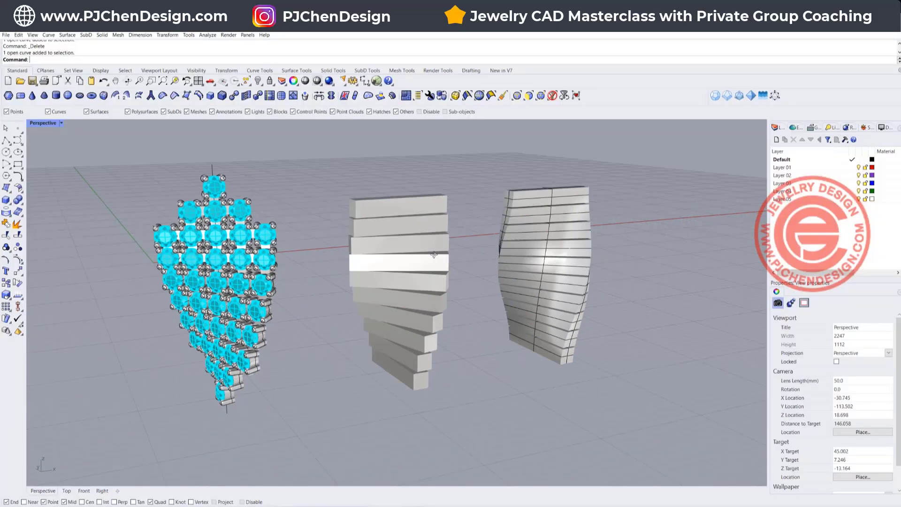
{"action": "mouse_move", "coordinate": [434, 255]}
{"action": "right_mouse_down"}
{"action": "mouse_move", "coordinate": [411, 253]}
{"action": "mouse_move", "coordinate": [469, 255]}
{"action": "mouse_move", "coordinate": [412, 255]}
{"action": "mouse_move", "coordinate": [449, 255]}
{"action": "right_mouse_up"}
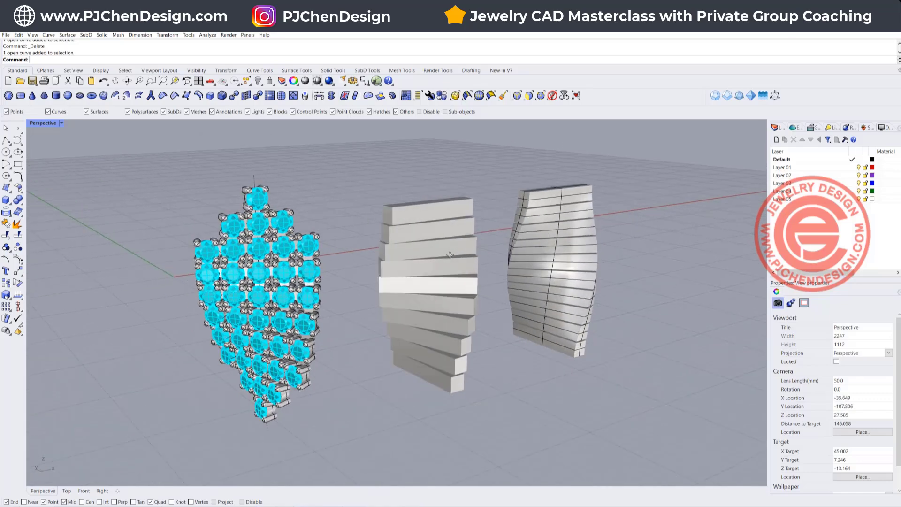
{"action": "scroll", "coordinate": [489, 262], "scroll_direction": "up", "scroll_amount": 4}
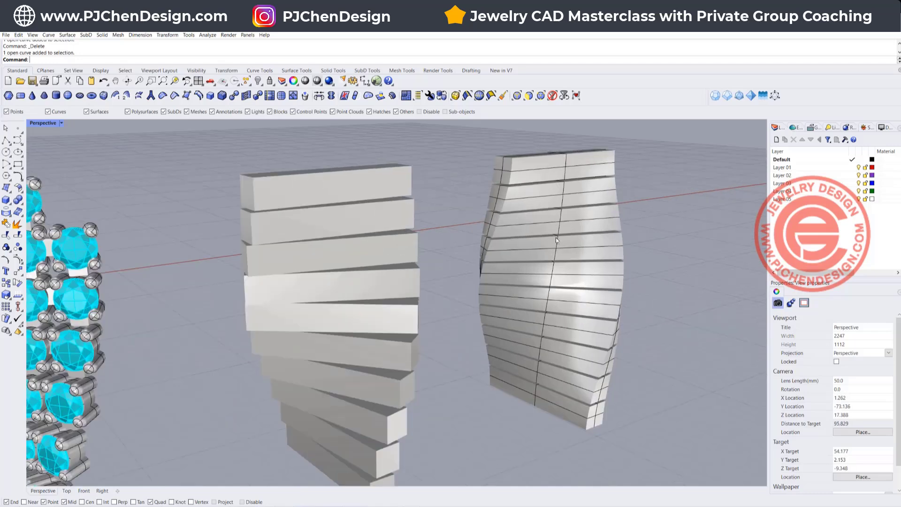
- Select the twisted slab stacks, then switch the selection to the whole gem cluster
{"action": "left_click", "coordinate": [285, 184]}
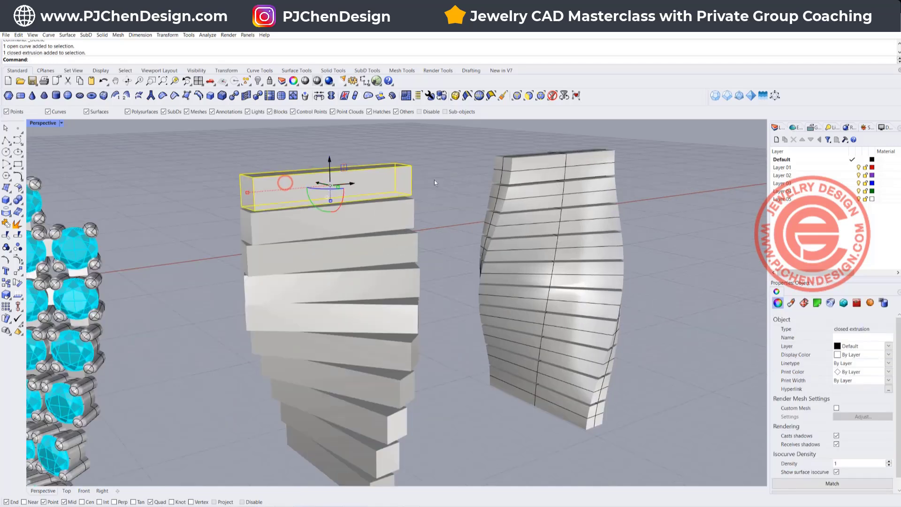
{"action": "scroll", "coordinate": [398, 282], "scroll_direction": "down", "scroll_amount": 2}
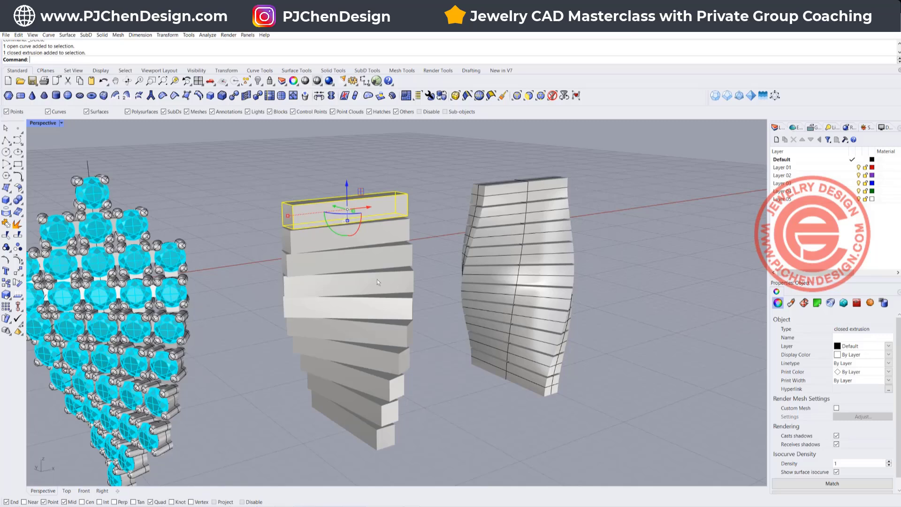
{"action": "scroll", "coordinate": [376, 279], "scroll_direction": "down", "scroll_amount": 2}
{"action": "left_click_drag", "start_coordinate": [287, 193], "coordinate": [596, 436]}
{"action": "key", "text": "ctrl+i"}
{"action": "left_click", "coordinate": [162, 153]}
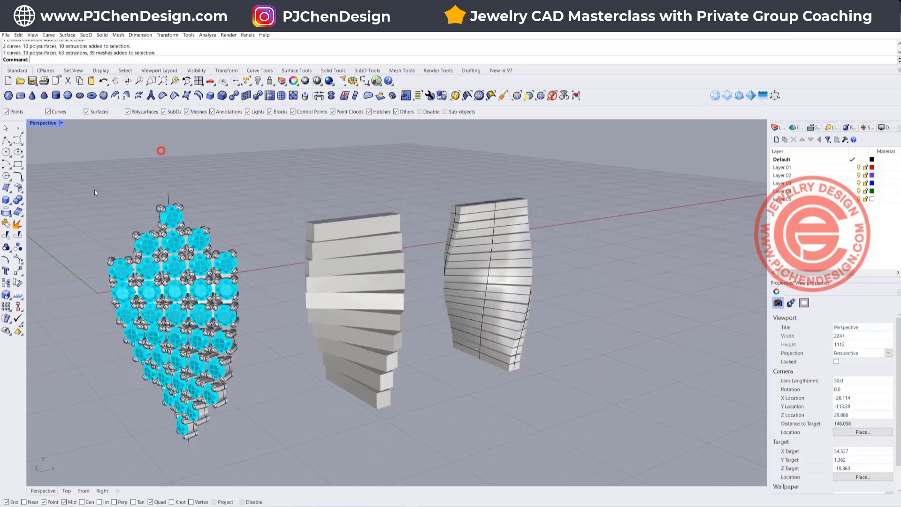
{"action": "left_click_drag", "start_coordinate": [66, 181], "coordinate": [257, 399]}
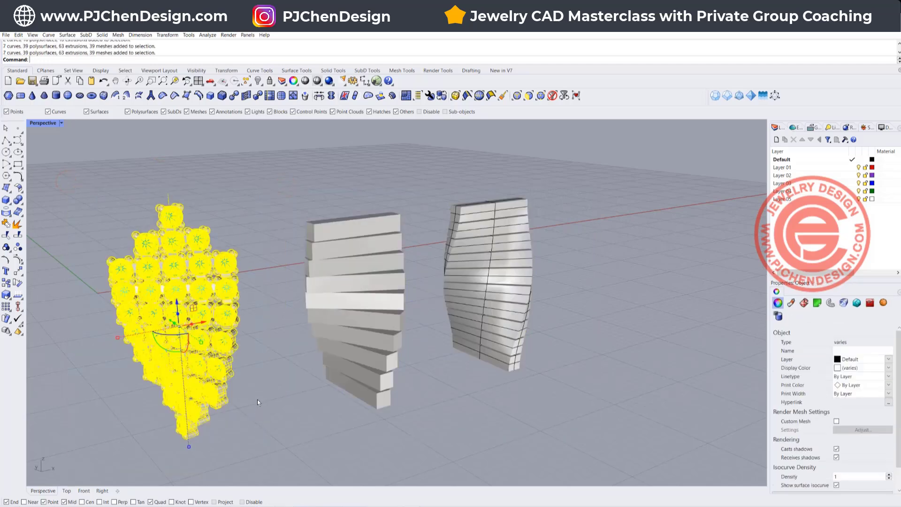
- Draw a long box slab by picking two base corners and a height
{"action": "left_click", "coordinate": [6, 199]}
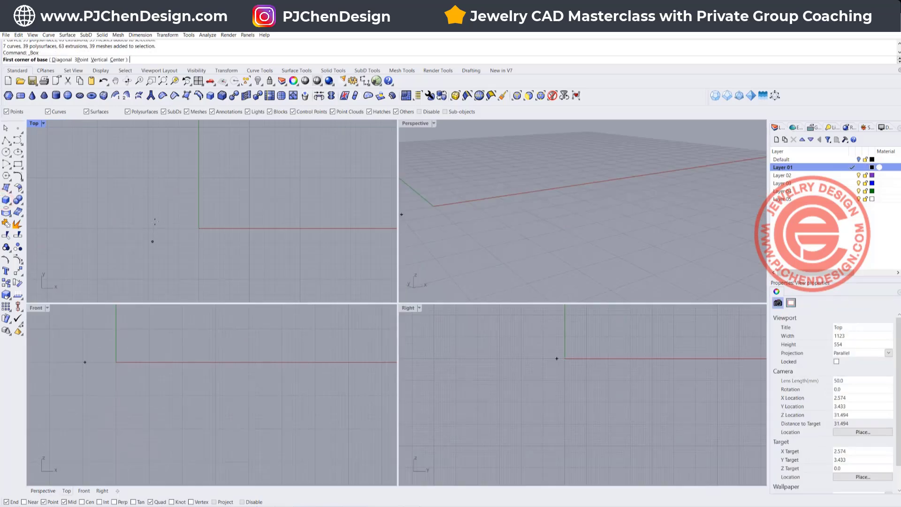
{"action": "left_click", "coordinate": [155, 215]}
{"action": "left_click", "coordinate": [272, 233]}
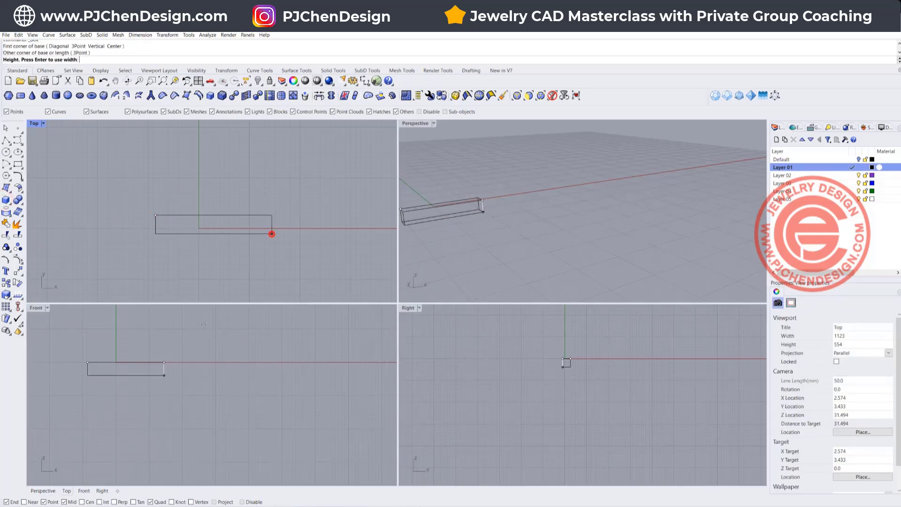
{"action": "left_click", "coordinate": [156, 375]}
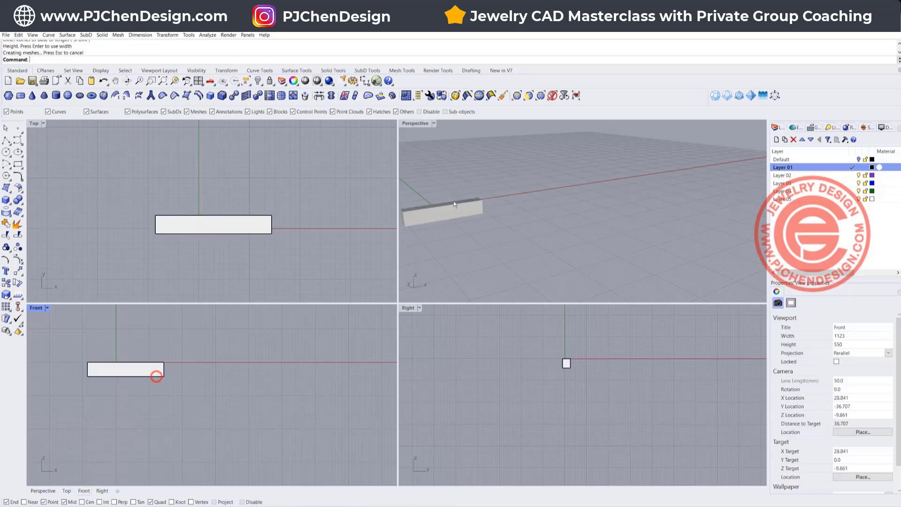
- Set the Perspective view to Ghosted display
{"action": "right_click_drag", "start_coordinate": [453, 200], "coordinate": [464, 232]}
{"action": "left_click", "coordinate": [433, 123]}
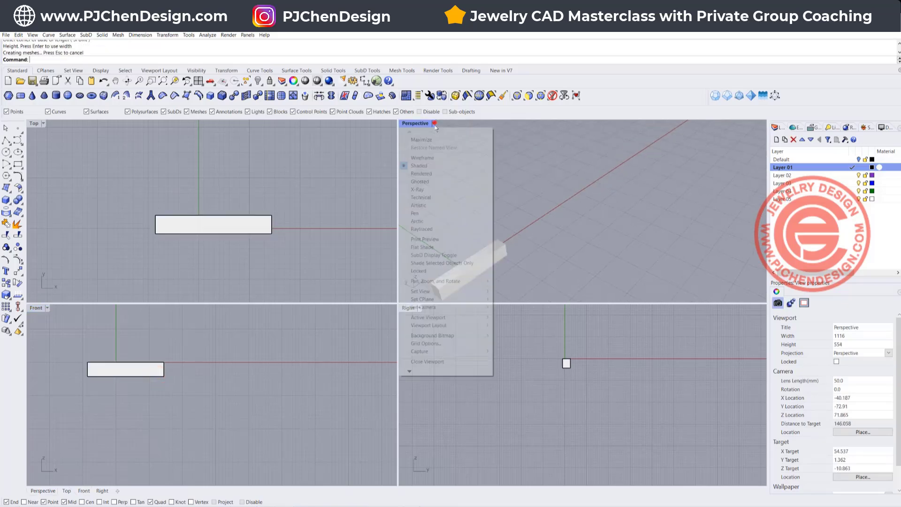
{"action": "left_click", "coordinate": [421, 181]}
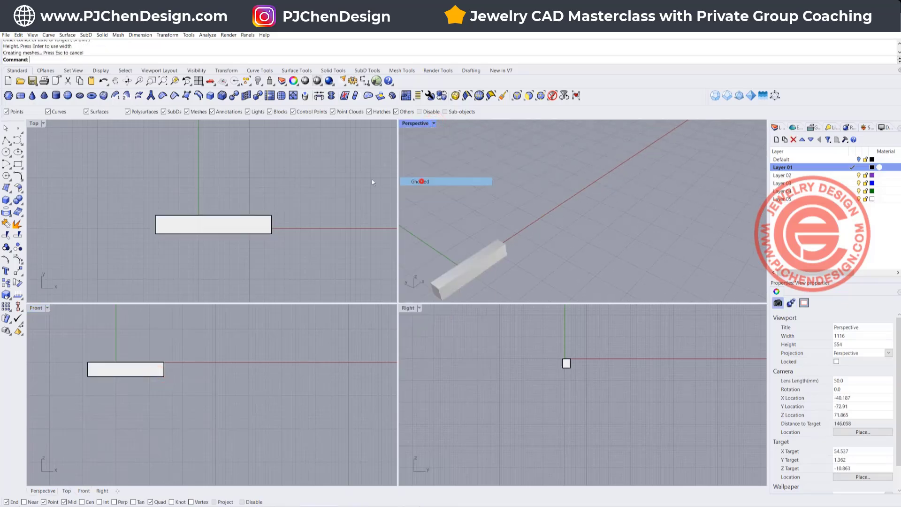
- Select the new box and bring up the array options
{"action": "left_click", "coordinate": [227, 220]}
{"action": "scroll", "coordinate": [220, 214], "scroll_direction": "down", "scroll_amount": 5}
{"action": "right_click_drag", "start_coordinate": [218, 209], "coordinate": [197, 171]}
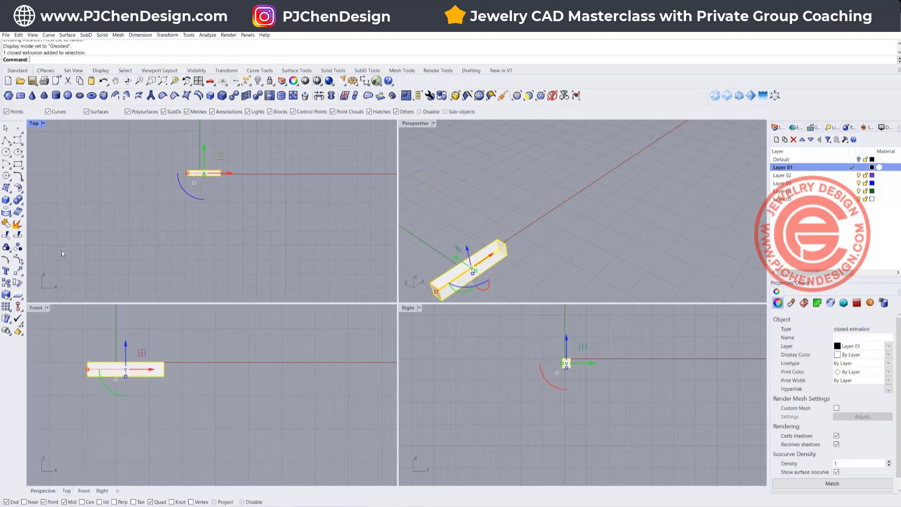
{"action": "left_click", "coordinate": [5, 307]}
- Linear-array the box into 10 side-by-side copies, using its edge corners for spacing
{"action": "left_click", "coordinate": [78, 308]}
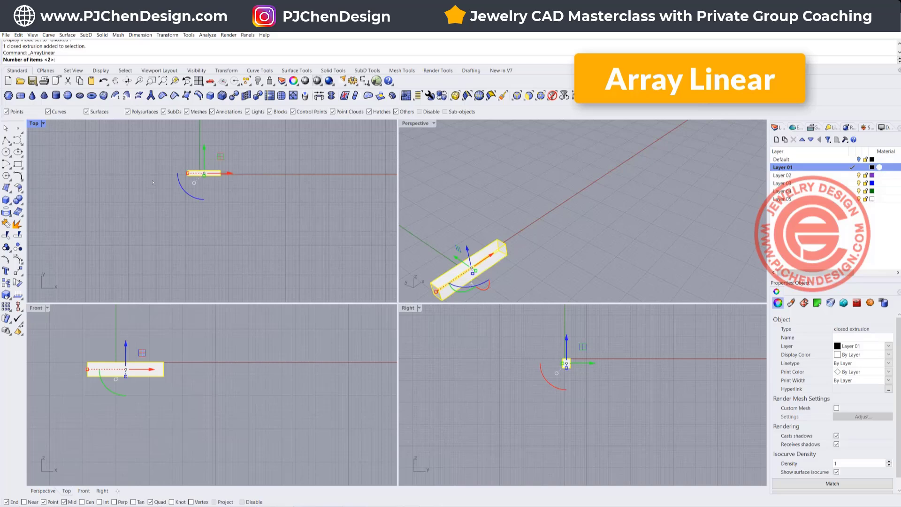
{"action": "type", "text": "10"}
{"action": "key", "text": "Return"}
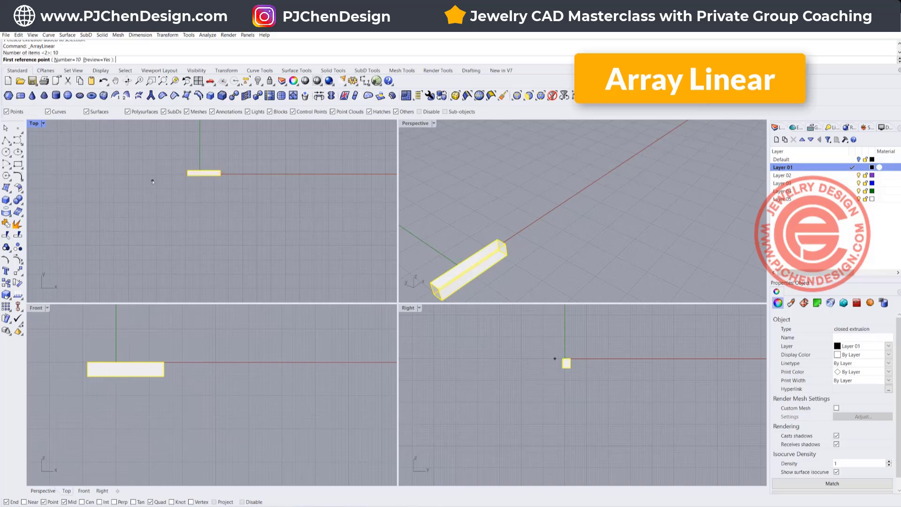
{"action": "left_click", "coordinate": [221, 171]}
{"action": "scroll", "coordinate": [221, 177], "scroll_direction": "up", "scroll_amount": 3}
{"action": "scroll", "coordinate": [223, 179], "scroll_direction": "up", "scroll_amount": 3}
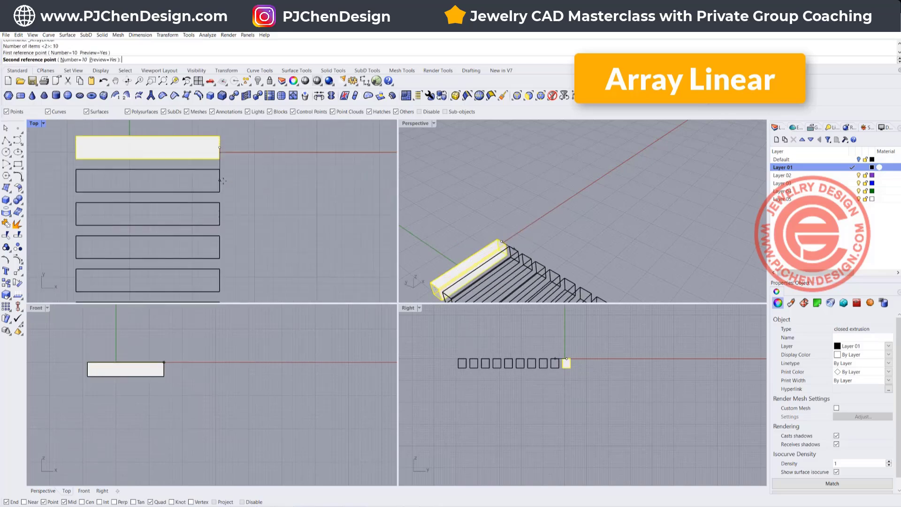
{"action": "left_click", "coordinate": [226, 174]}
- Orbit the Perspective view to inspect the ten-box row and its end box
{"action": "left_click", "coordinate": [283, 194]}
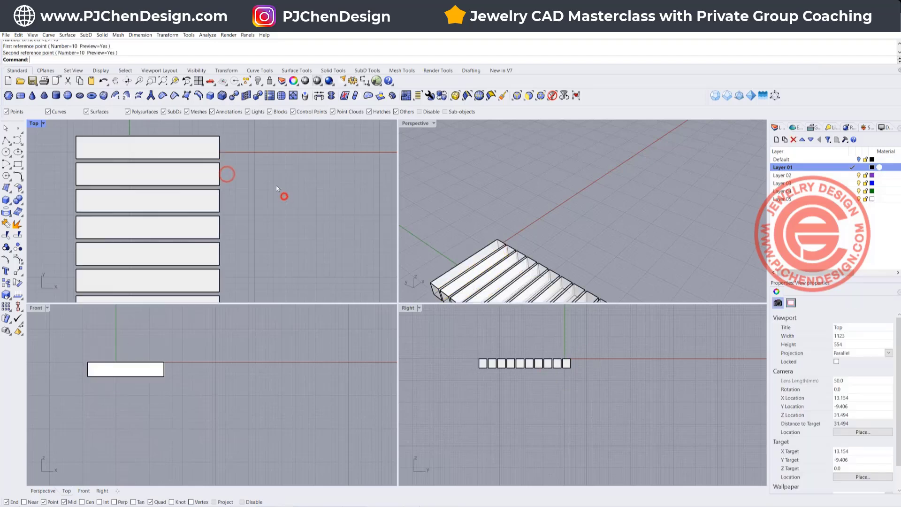
{"action": "scroll", "coordinate": [258, 221], "scroll_direction": "down", "scroll_amount": 3}
{"action": "scroll", "coordinate": [213, 149], "scroll_direction": "down", "scroll_amount": 1}
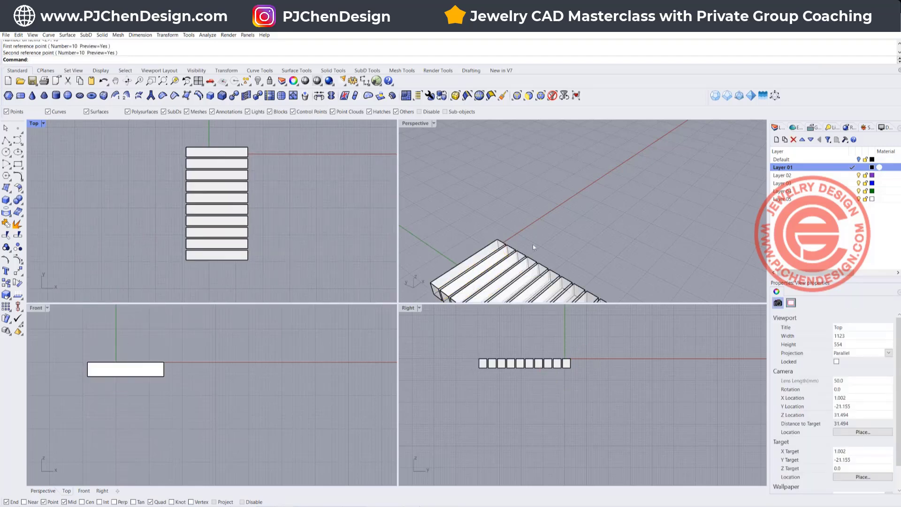
{"action": "scroll", "coordinate": [532, 244], "scroll_direction": "down", "scroll_amount": 6}
{"action": "right_click_drag", "start_coordinate": [532, 245], "coordinate": [508, 236]}
{"action": "scroll", "coordinate": [506, 250], "scroll_direction": "up", "scroll_amount": 6}
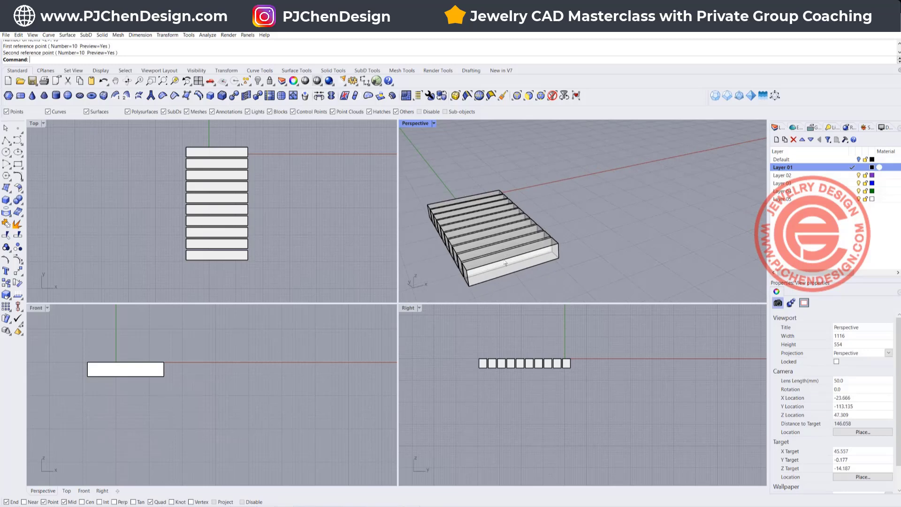
{"action": "left_click", "coordinate": [505, 263]}
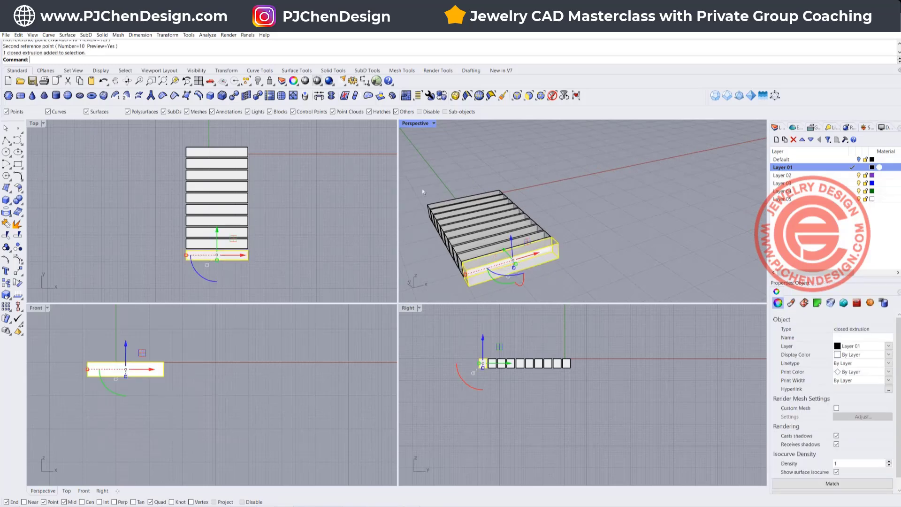
{"action": "left_click", "coordinate": [302, 208]}
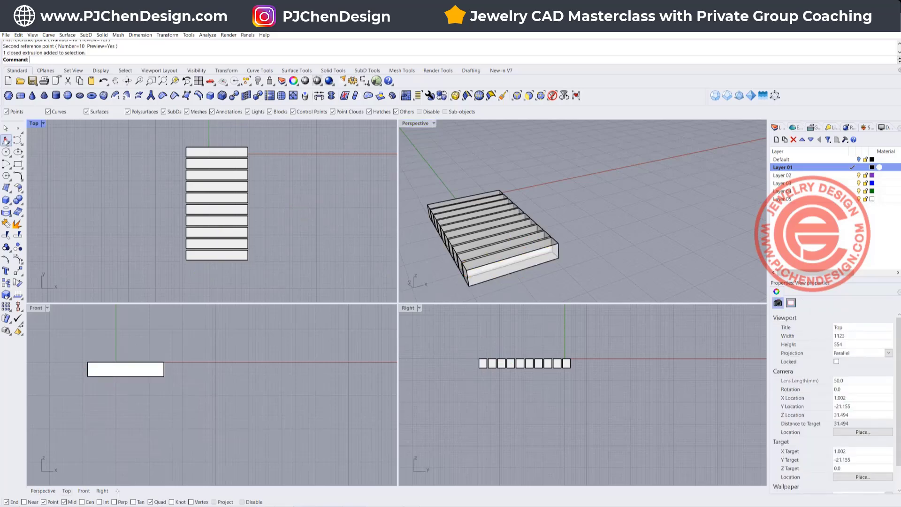
{"action": "left_click", "coordinate": [6, 140]}
{"action": "scroll", "coordinate": [216, 149], "scroll_direction": "up", "scroll_amount": 3}
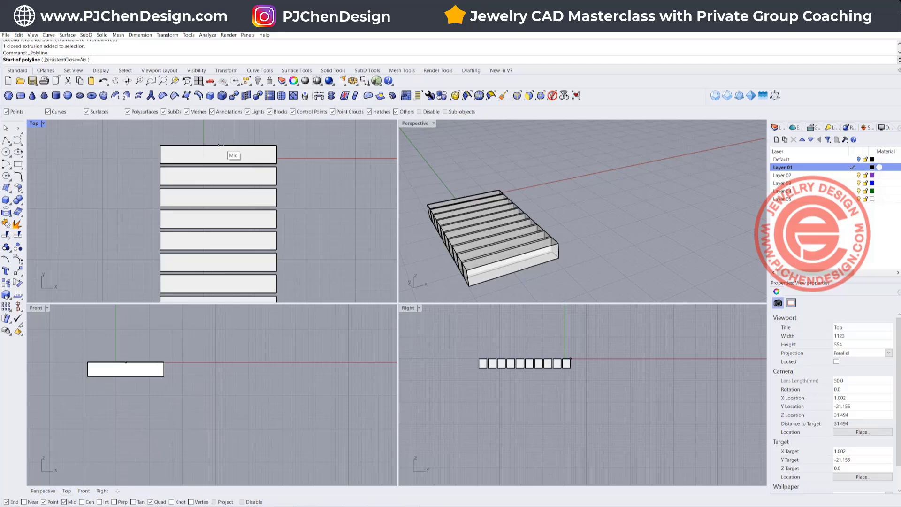
- Draw a centre line between the midpoints of the top and bottom slabs
{"action": "left_click", "coordinate": [220, 145]}
{"action": "scroll", "coordinate": [220, 145], "scroll_direction": "down", "scroll_amount": 3}
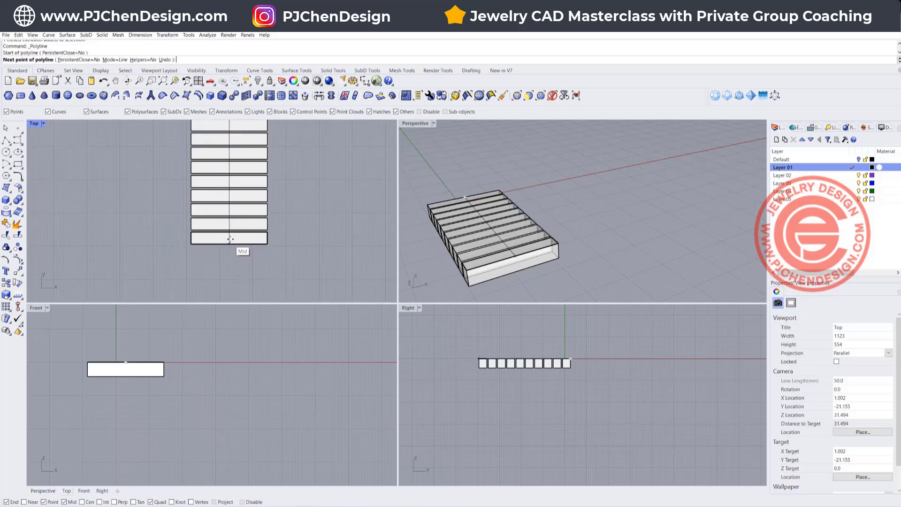
{"action": "left_click", "coordinate": [229, 245]}
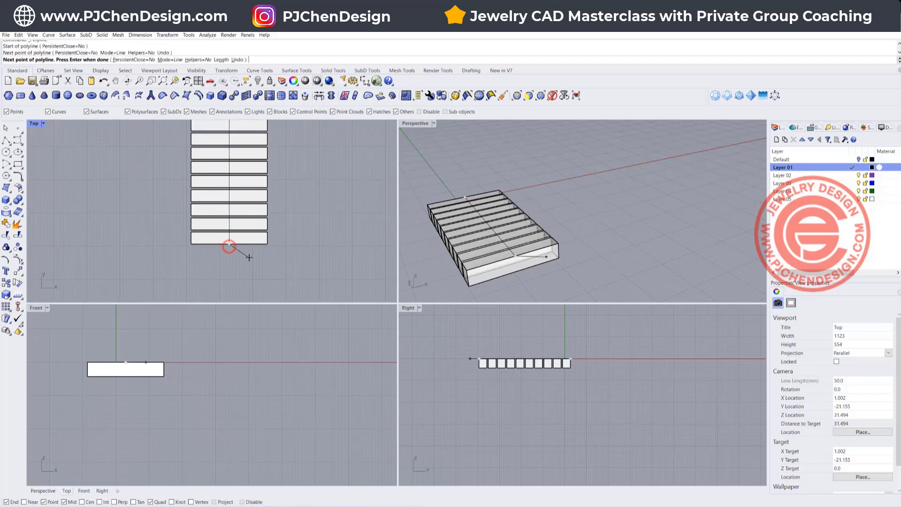
{"action": "key", "text": "Return"}
{"action": "scroll", "coordinate": [226, 249], "scroll_direction": "down", "scroll_amount": 3}
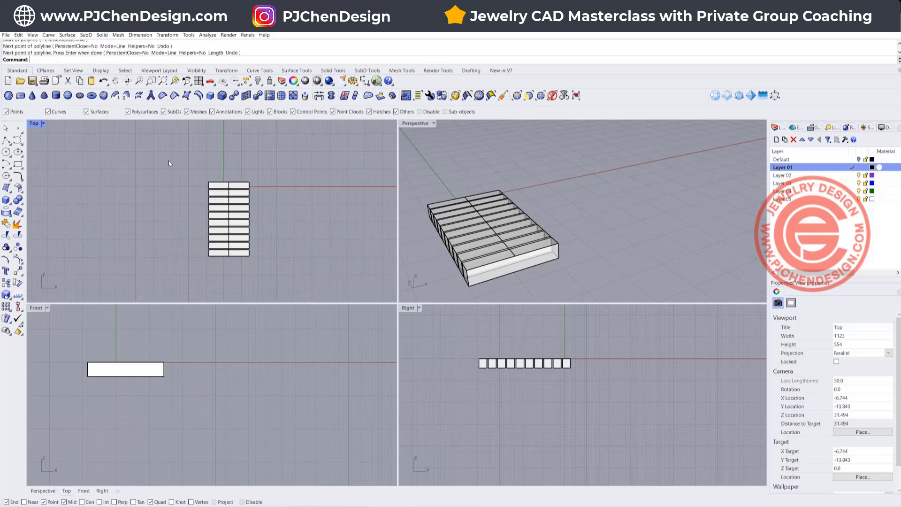
- Centre the ten slabs and the line on the origin with concentric alignment at 0
{"action": "left_click_drag", "start_coordinate": [168, 160], "coordinate": [328, 287]}
{"action": "right_click_drag", "start_coordinate": [136, 354], "coordinate": [191, 369]}
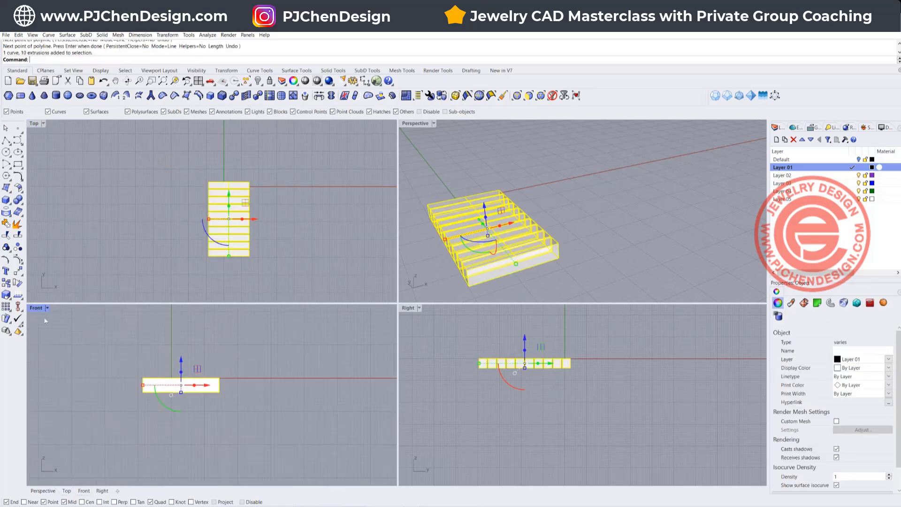
{"action": "left_click", "coordinate": [18, 306]}
{"action": "left_click", "coordinate": [31, 328]}
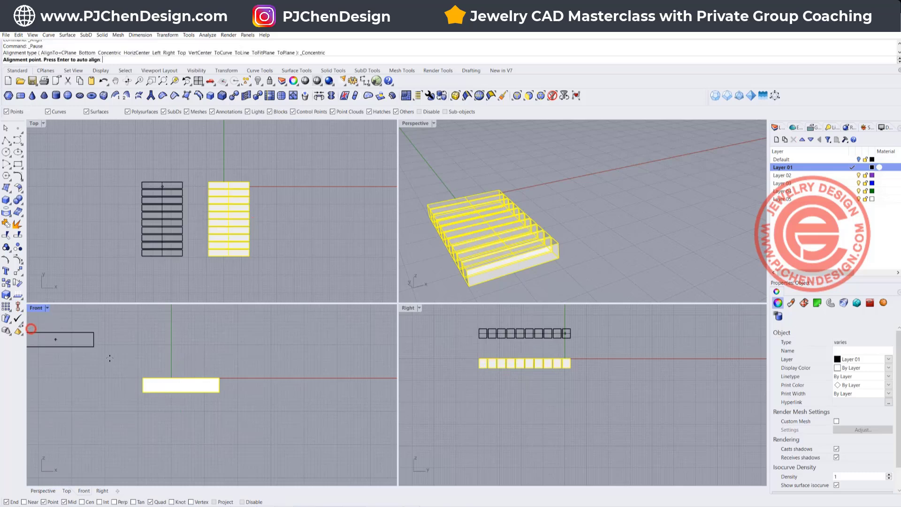
{"action": "type", "text": "0"}
{"action": "key", "text": "Return"}
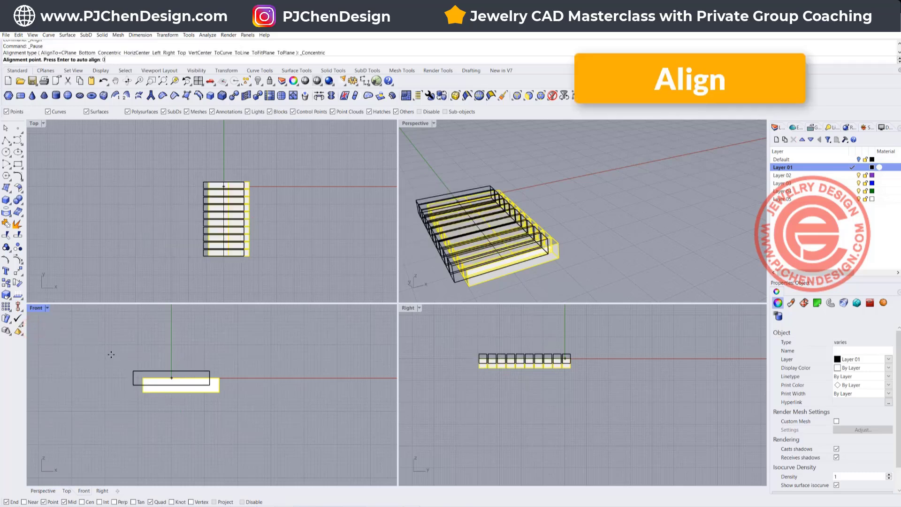
- Select only the centre line from the overlapping objects
{"action": "left_click", "coordinate": [276, 361]}
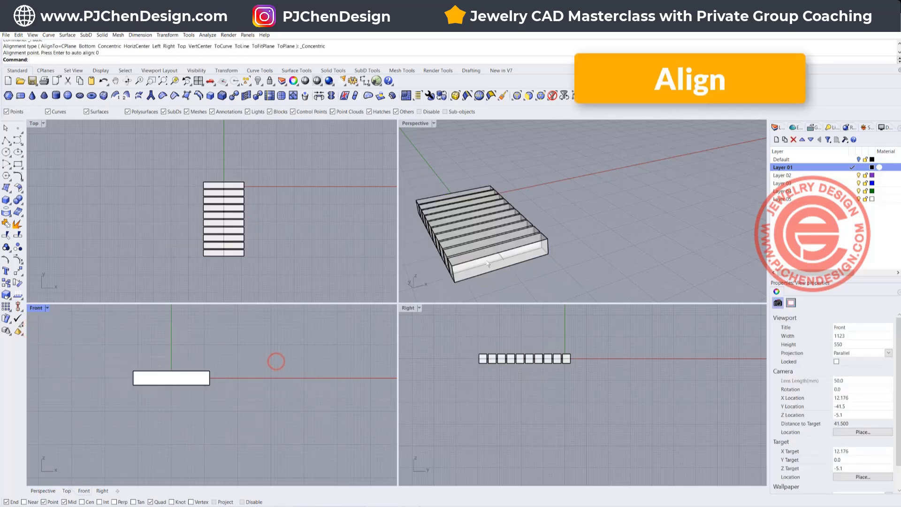
{"action": "left_click", "coordinate": [504, 258]}
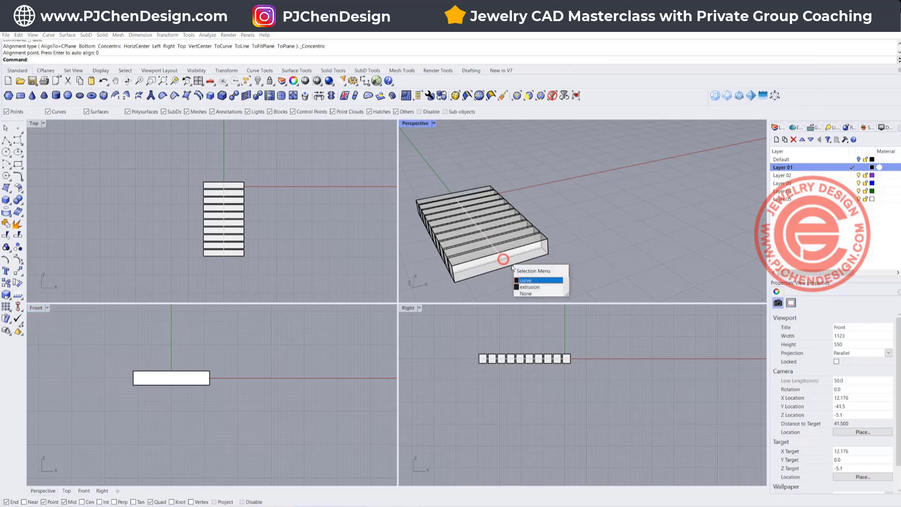
{"action": "left_click", "coordinate": [516, 279]}
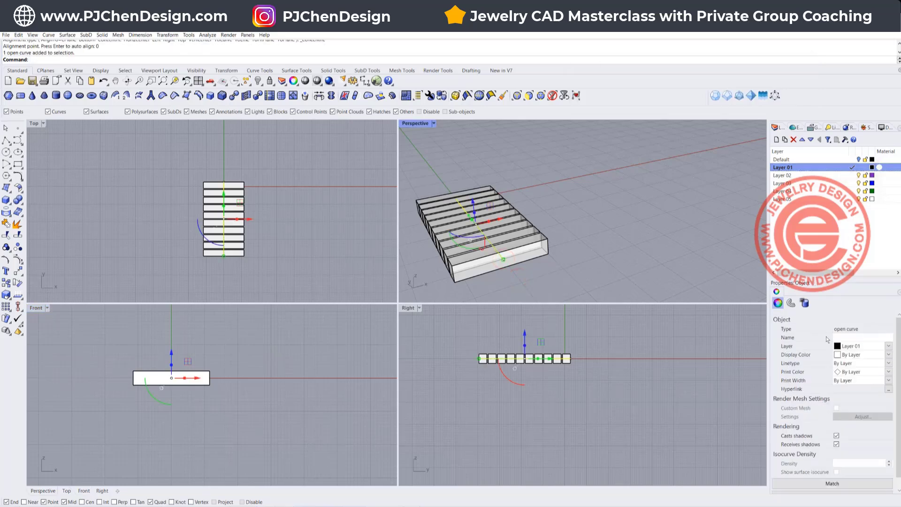
- Give the centre line a different display colour
{"action": "left_click", "coordinate": [886, 355]}
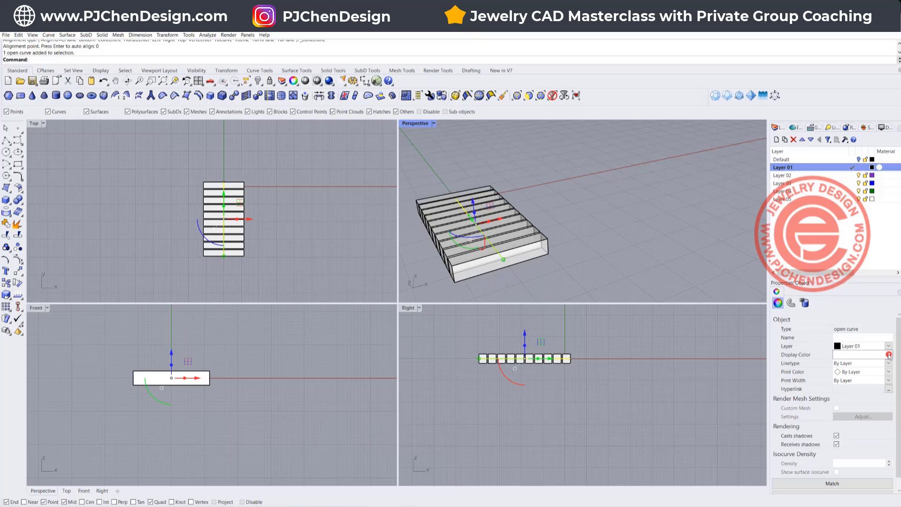
{"action": "left_click", "coordinate": [847, 390]}
{"action": "left_click", "coordinate": [667, 229]}
- Copy the slab stack and its centre line to the right of the original
{"action": "right_click_drag", "start_coordinate": [515, 194], "coordinate": [512, 213]}
{"action": "scroll", "coordinate": [247, 202], "scroll_direction": "down", "scroll_amount": 2}
{"action": "scroll", "coordinate": [244, 202], "scroll_direction": "up", "scroll_amount": 2}
{"action": "right_click_drag", "start_coordinate": [237, 200], "coordinate": [230, 186]}
{"action": "left_click_drag", "start_coordinate": [288, 284], "coordinate": [286, 281]}
{"action": "left_click_drag", "start_coordinate": [243, 206], "coordinate": [323, 220]}
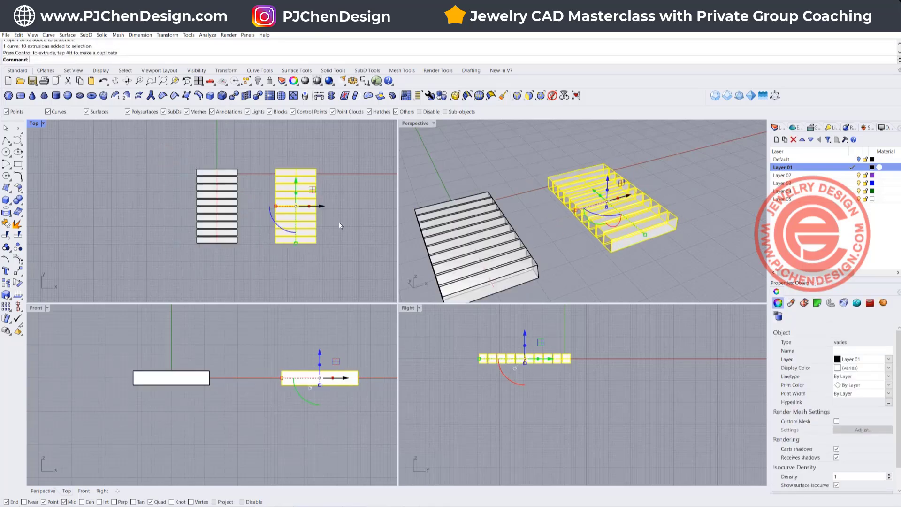
{"action": "left_click", "coordinate": [350, 226]}
- Twist the left stack with Tw, axis along its length, placing the first angle reference point
{"action": "left_click_drag", "start_coordinate": [158, 155], "coordinate": [253, 246]}
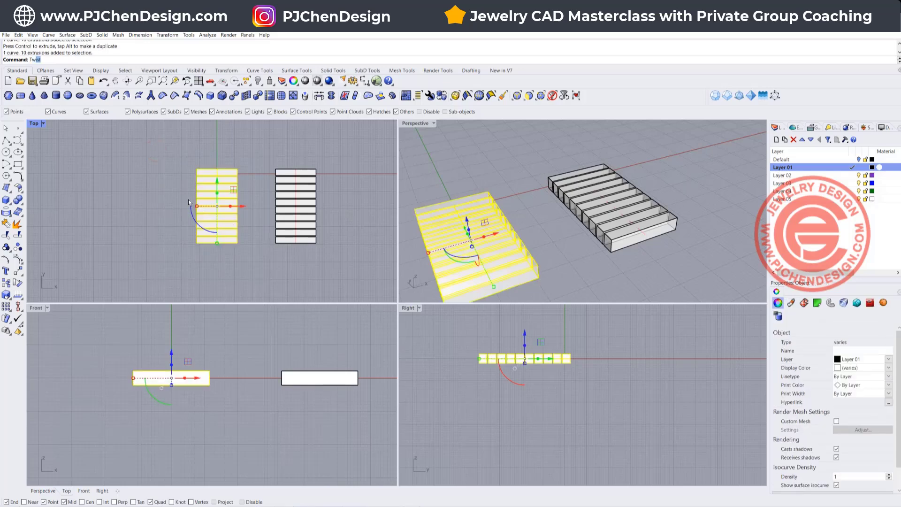
{"action": "type", "text": "Tw"}
{"action": "key", "text": "Return"}
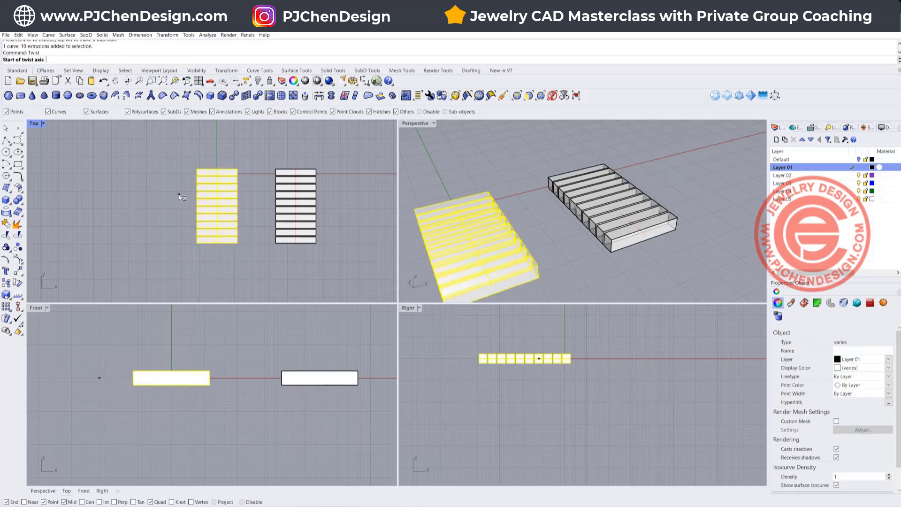
{"action": "right_click_drag", "start_coordinate": [440, 211], "coordinate": [472, 199]}
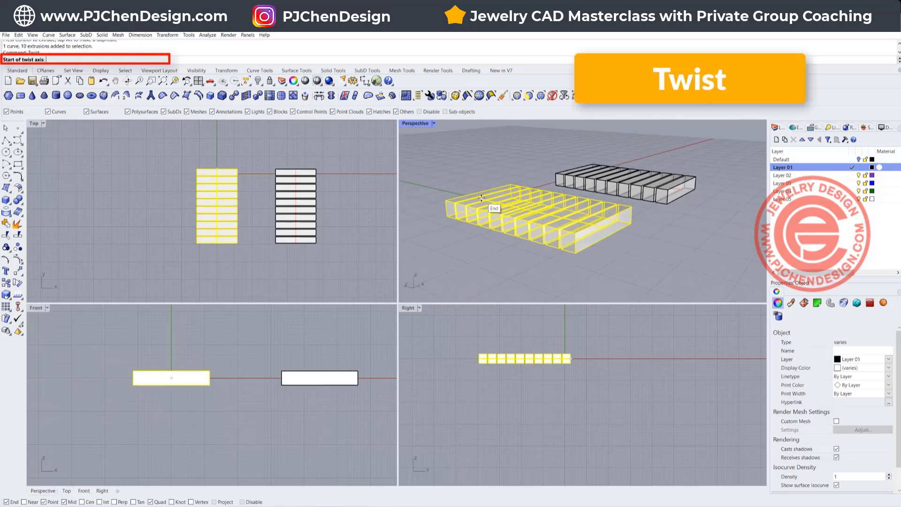
{"action": "left_click", "coordinate": [481, 198]}
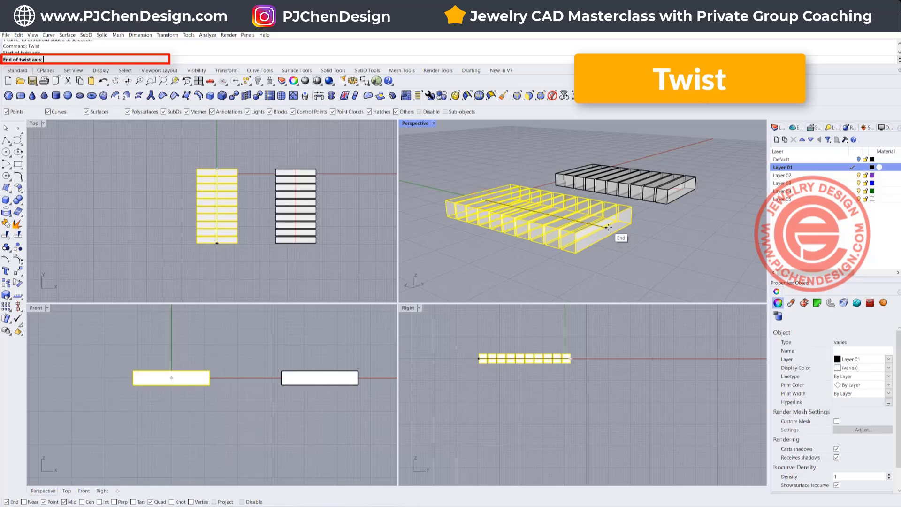
{"action": "left_click", "coordinate": [608, 227]}
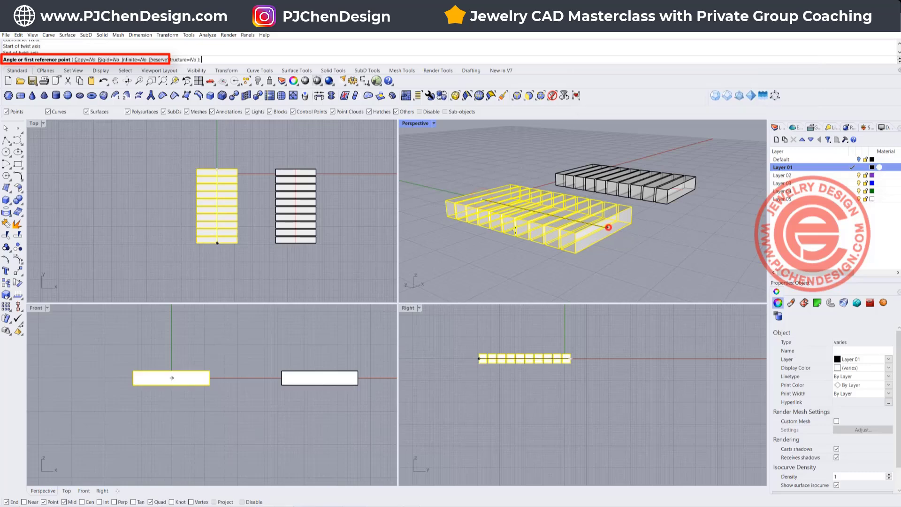
{"action": "left_click", "coordinate": [234, 377]}
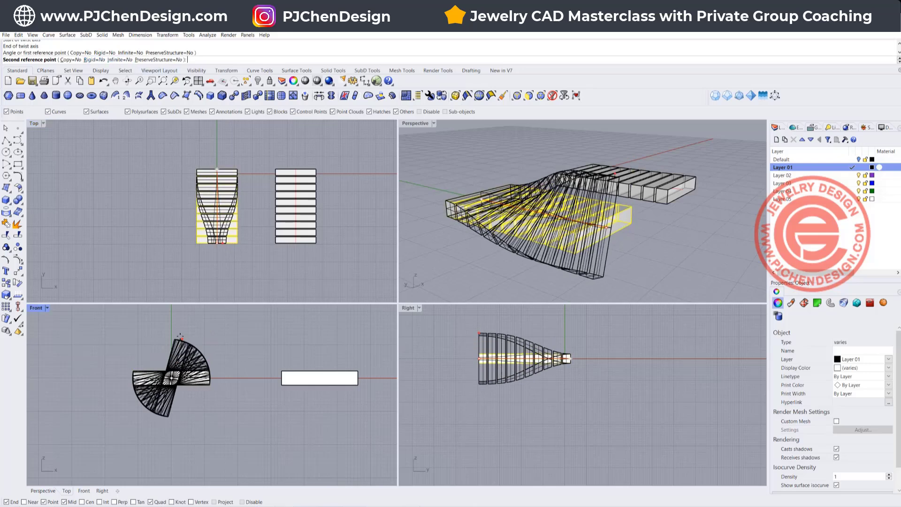
- Apply the twist angle and switch the Perspective view to Rendered display
{"action": "left_click", "coordinate": [172, 330]}
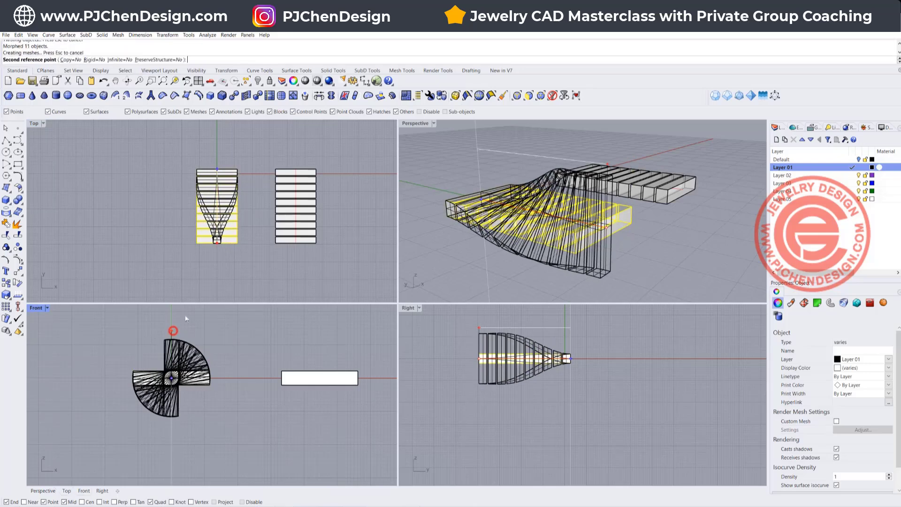
{"action": "left_click", "coordinate": [252, 269]}
{"action": "right_click_drag", "start_coordinate": [526, 211], "coordinate": [610, 206]}
{"action": "left_click", "coordinate": [433, 123]}
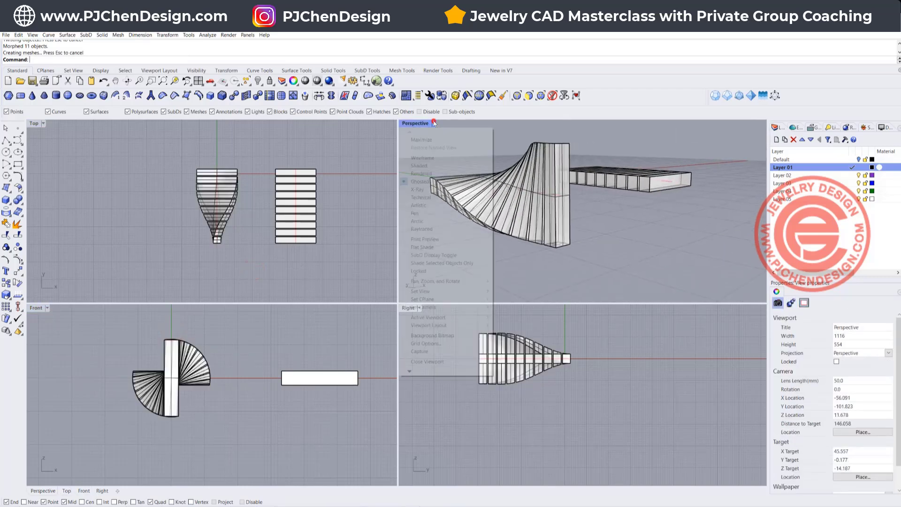
{"action": "left_click", "coordinate": [421, 173]}
{"action": "right_click_drag", "start_coordinate": [420, 173], "coordinate": [512, 221]}
{"action": "scroll", "coordinate": [512, 221], "scroll_direction": "up", "scroll_amount": 5}
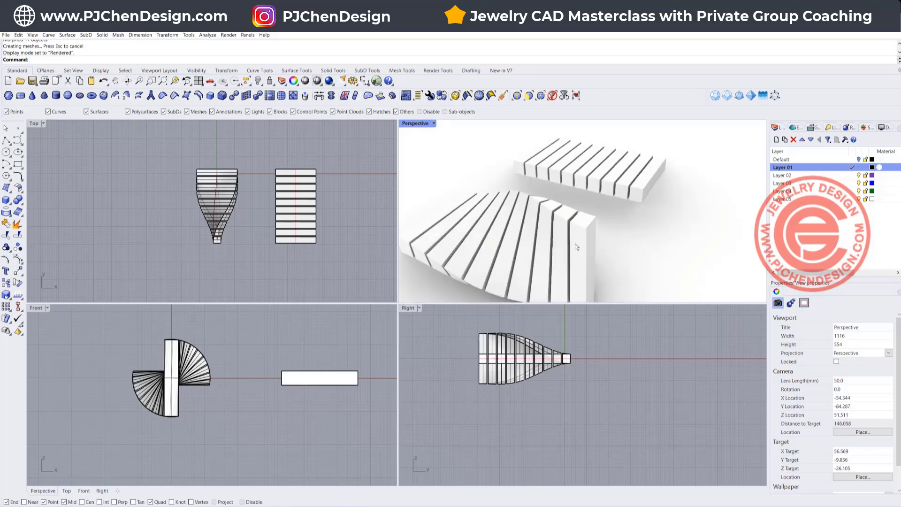
- Inspect slabs of the twisted stack, then orbit and pan to frame both stacks
{"action": "left_click", "coordinate": [583, 239]}
{"action": "left_click", "coordinate": [561, 217]}
{"action": "left_click", "coordinate": [543, 217]}
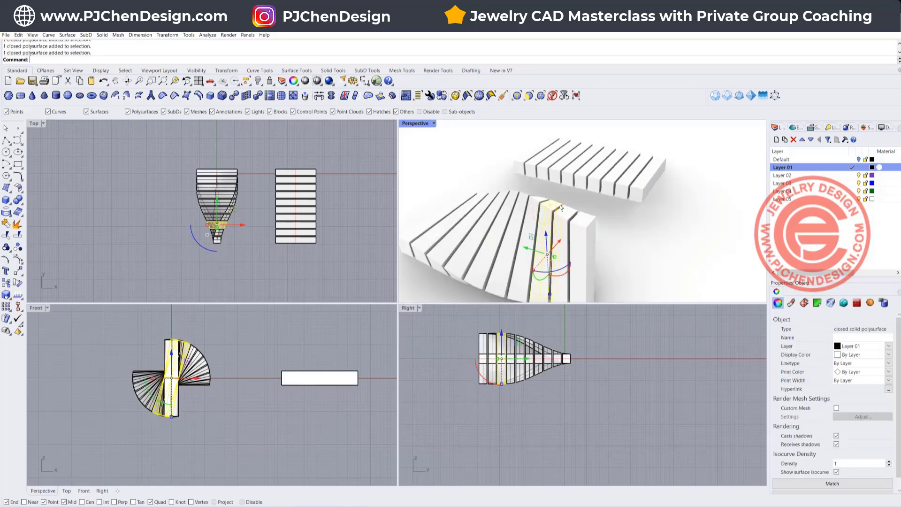
{"action": "scroll", "coordinate": [543, 208], "scroll_direction": "up", "scroll_amount": 6}
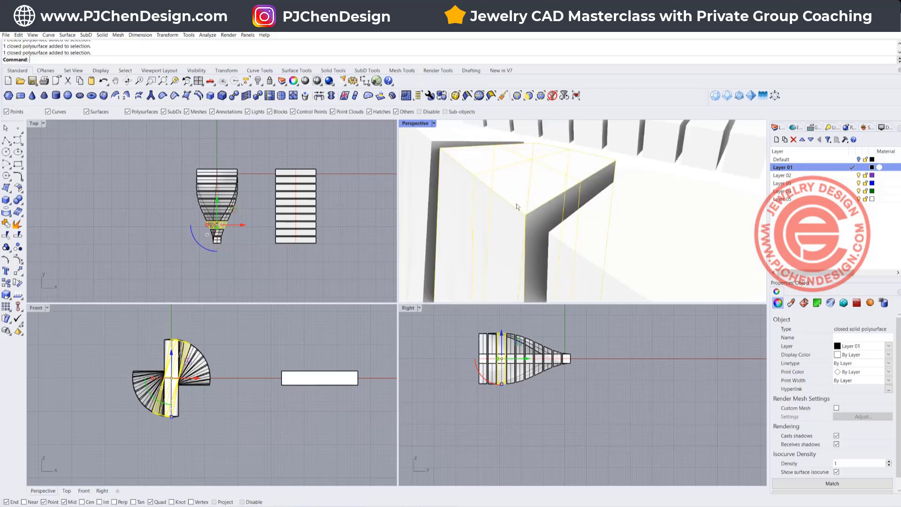
{"action": "left_click", "coordinate": [260, 210]}
{"action": "scroll", "coordinate": [483, 202], "scroll_direction": "down", "scroll_amount": 10}
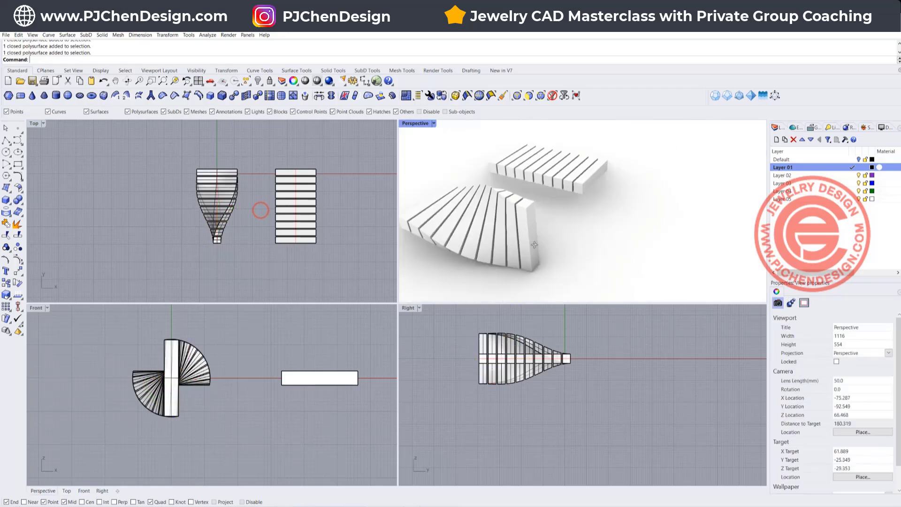
{"action": "right_click_drag", "start_coordinate": [492, 251], "coordinate": [577, 225]}
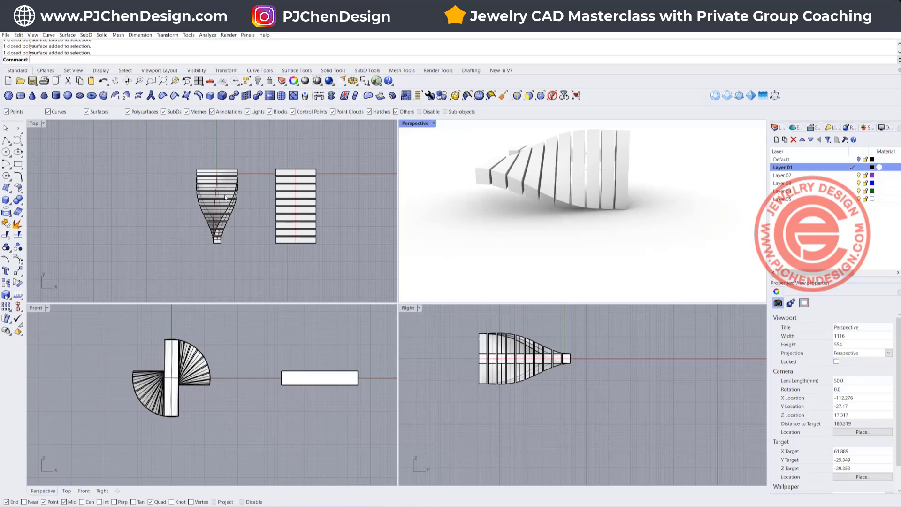
{"action": "right_click_drag", "start_coordinate": [505, 205], "coordinate": [403, 196]}
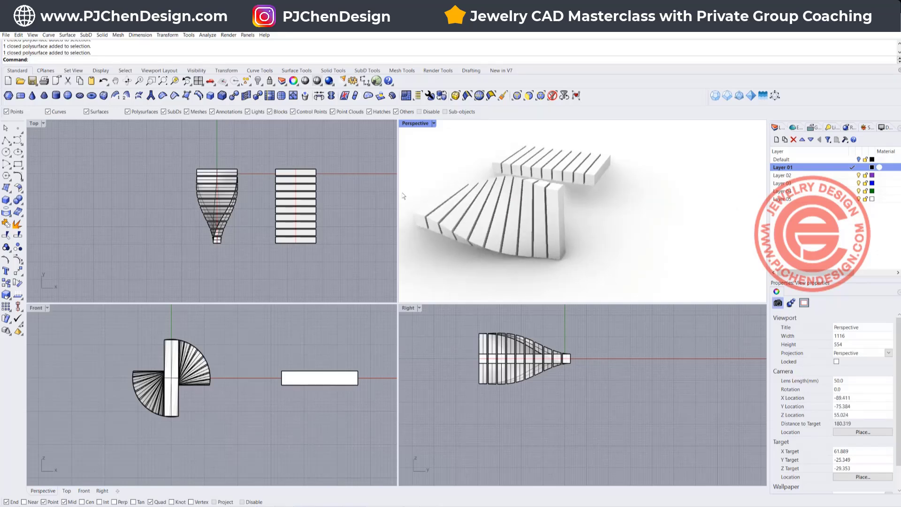
{"action": "right_click_drag", "start_coordinate": [372, 222], "coordinate": [318, 213]}
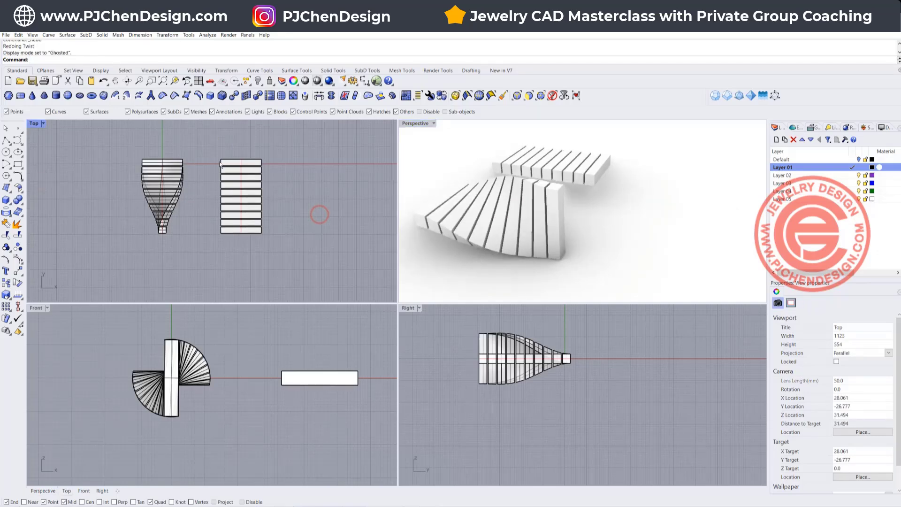
- Repeat Twist on the straight right stack and set Perspective to Ghosted display
{"action": "scroll", "coordinate": [226, 161], "scroll_direction": "up", "scroll_amount": 2}
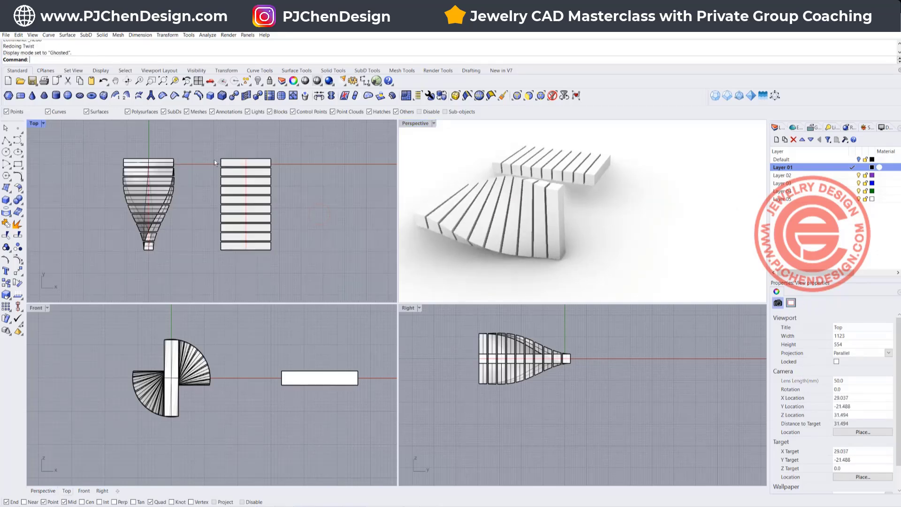
{"action": "right_click_drag", "start_coordinate": [213, 162], "coordinate": [199, 157]}
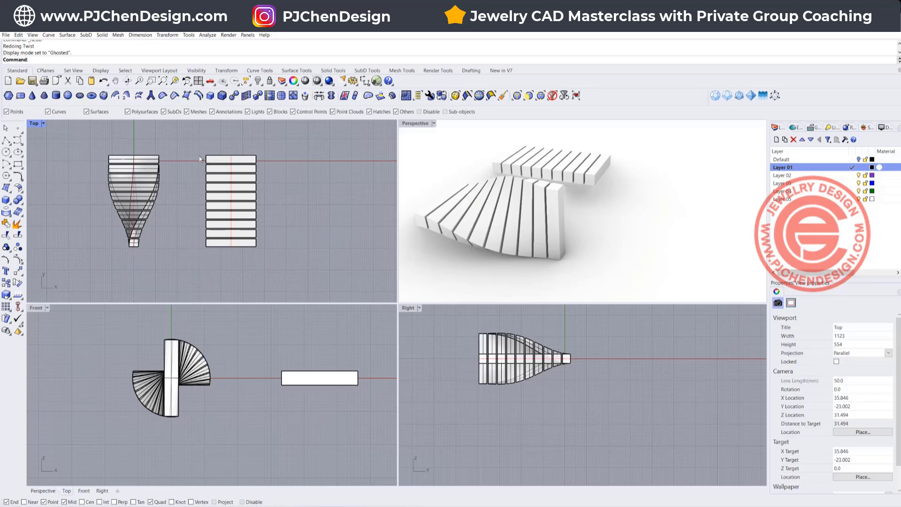
{"action": "key", "text": "Return"}
{"action": "left_click_drag", "start_coordinate": [188, 147], "coordinate": [303, 277]}
{"action": "key", "text": "Return"}
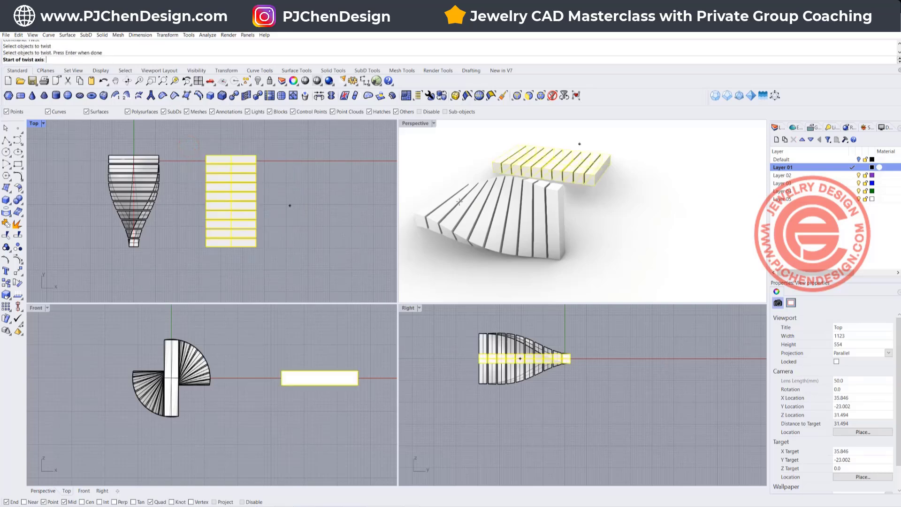
{"action": "left_click", "coordinate": [433, 124]}
{"action": "left_click", "coordinate": [421, 181]}
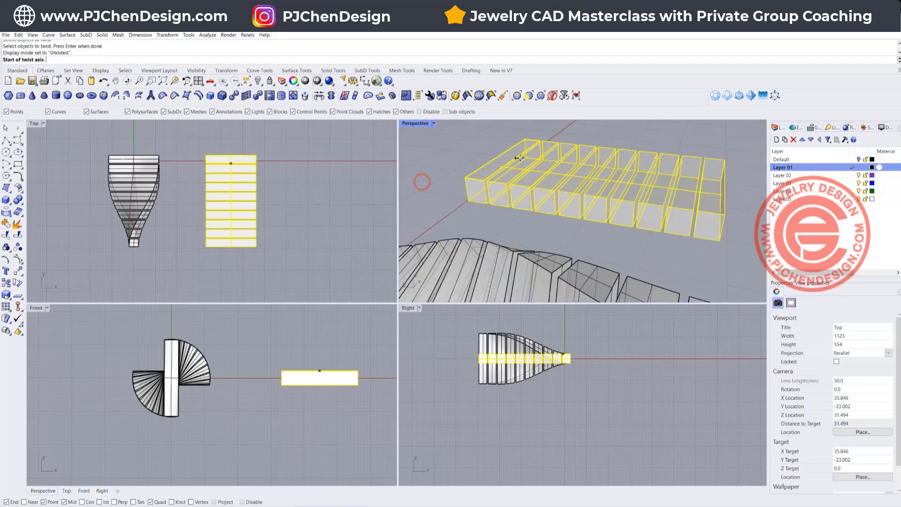
- Set the twist axis along the right stack, enable Rigid=Yes, and place the first reference point
{"action": "left_click", "coordinate": [496, 163]}
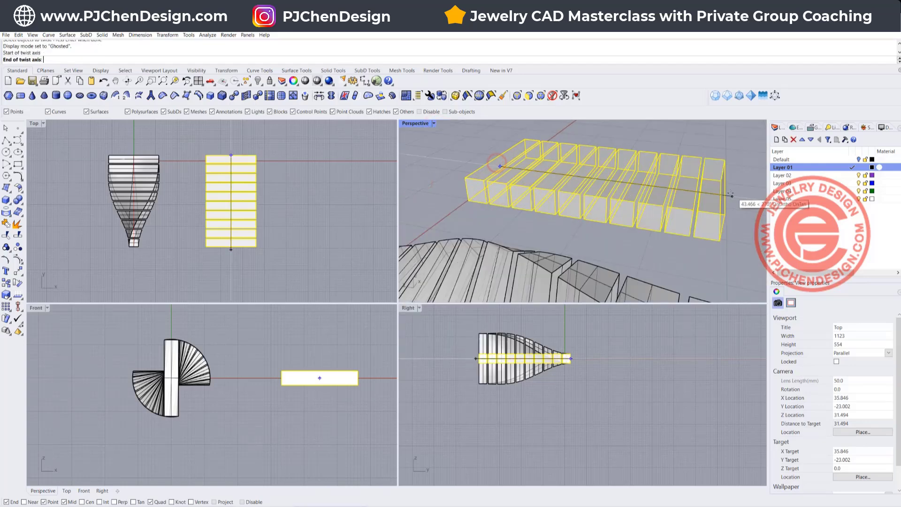
{"action": "left_click", "coordinate": [723, 193]}
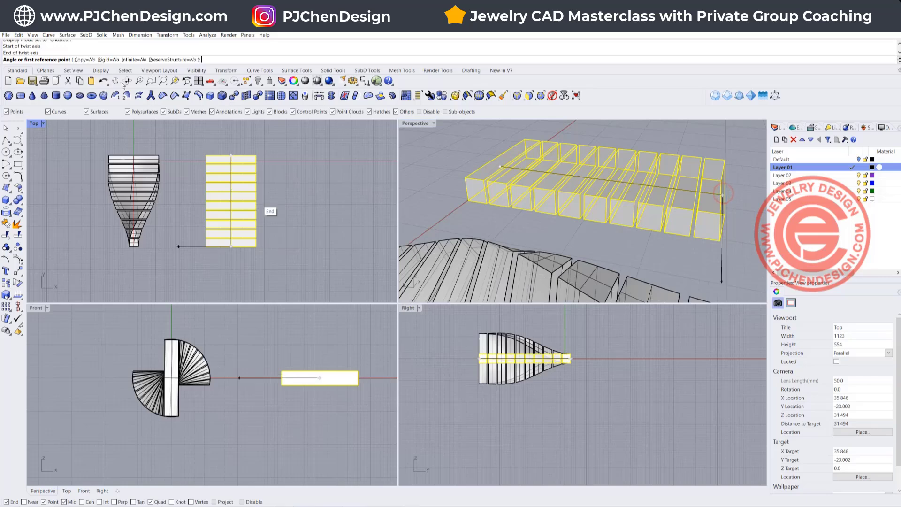
{"action": "right_click_drag", "start_coordinate": [372, 395], "coordinate": [275, 396]}
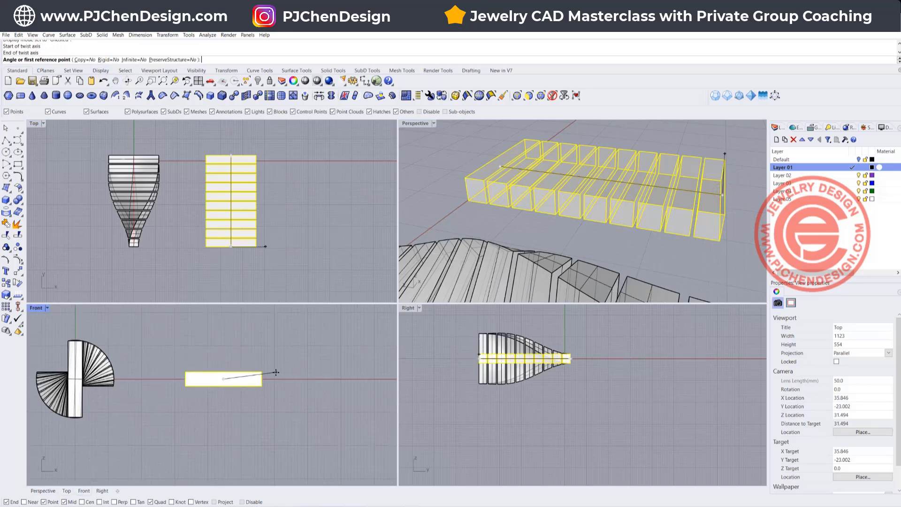
{"action": "left_click", "coordinate": [107, 60]}
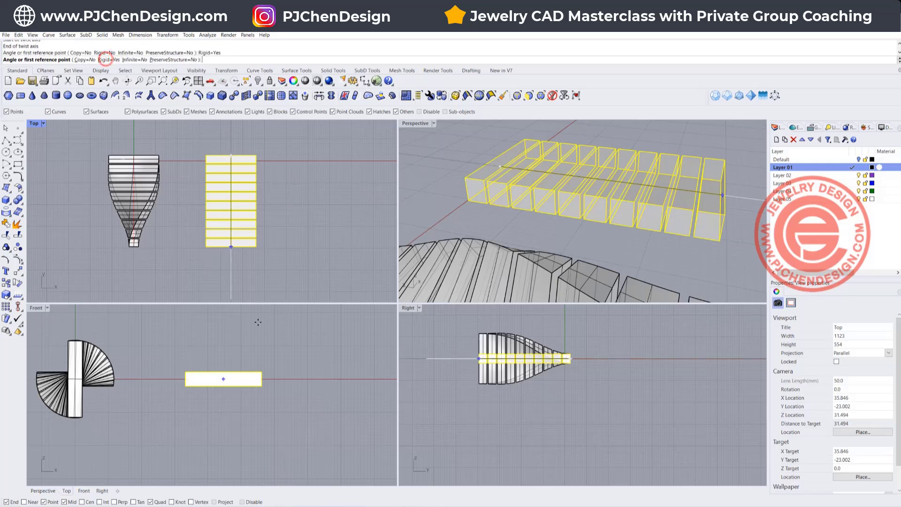
{"action": "left_click", "coordinate": [284, 380]}
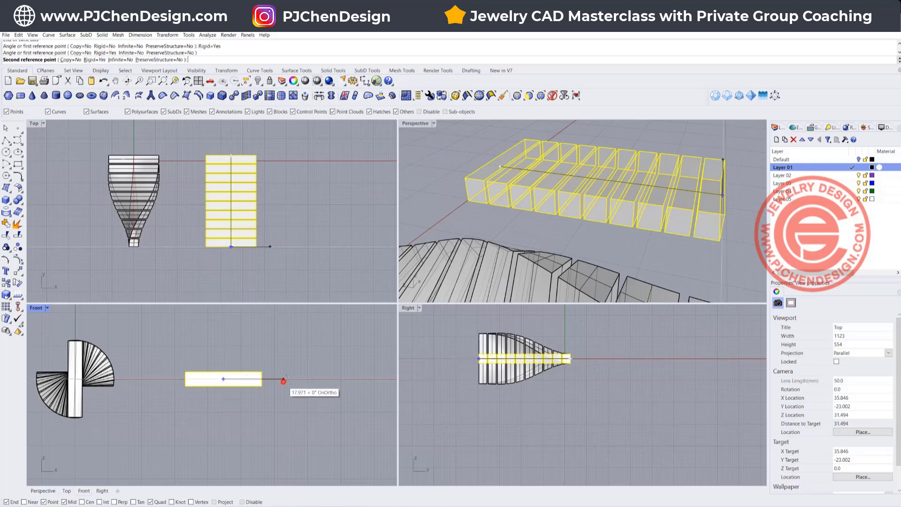
- Apply the rigid twist and inspect four of the stepped slabs
{"action": "left_click", "coordinate": [223, 332]}
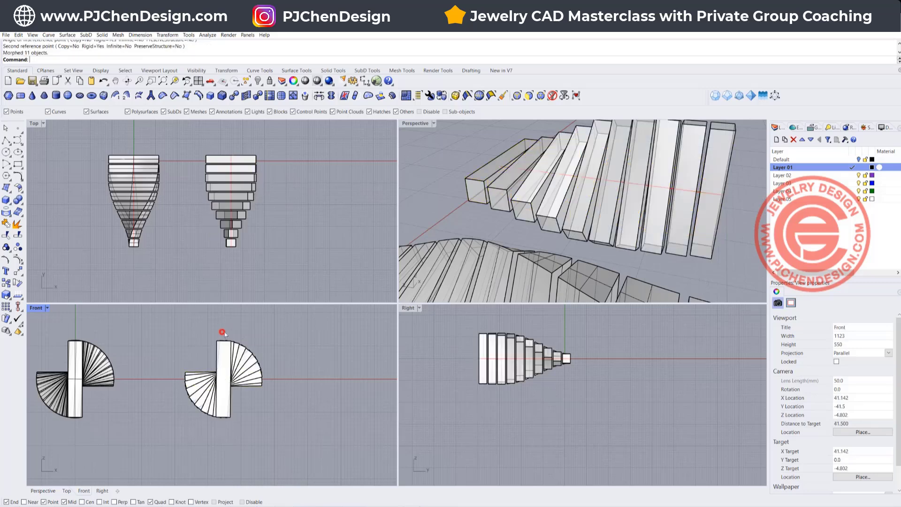
{"action": "scroll", "coordinate": [607, 206], "scroll_direction": "down", "scroll_amount": 5}
{"action": "mouse_move", "coordinate": [607, 207]}
{"action": "right_mouse_down"}
{"action": "mouse_move", "coordinate": [554, 207]}
{"action": "mouse_move", "coordinate": [602, 215]}
{"action": "right_mouse_up"}
{"action": "scroll", "coordinate": [618, 179], "scroll_direction": "up", "scroll_amount": 5}
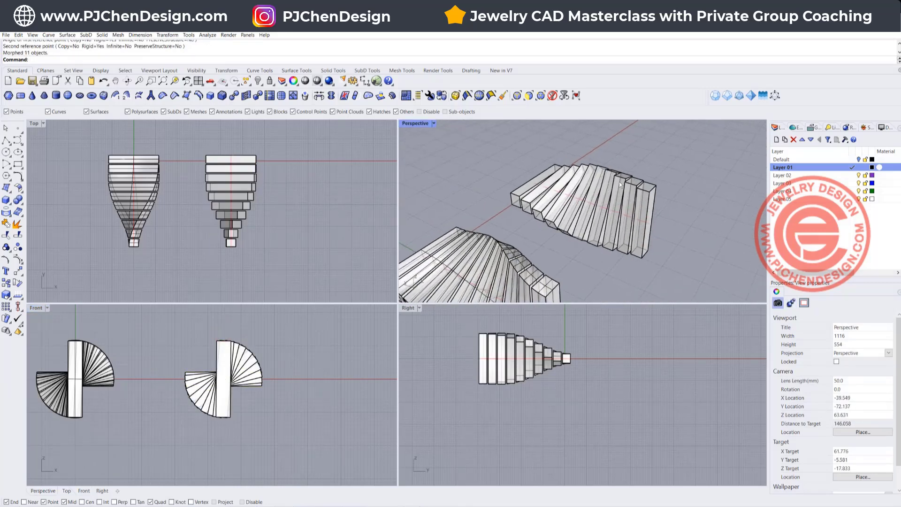
{"action": "left_click", "coordinate": [618, 172]}
{"action": "left_click", "coordinate": [608, 164]}
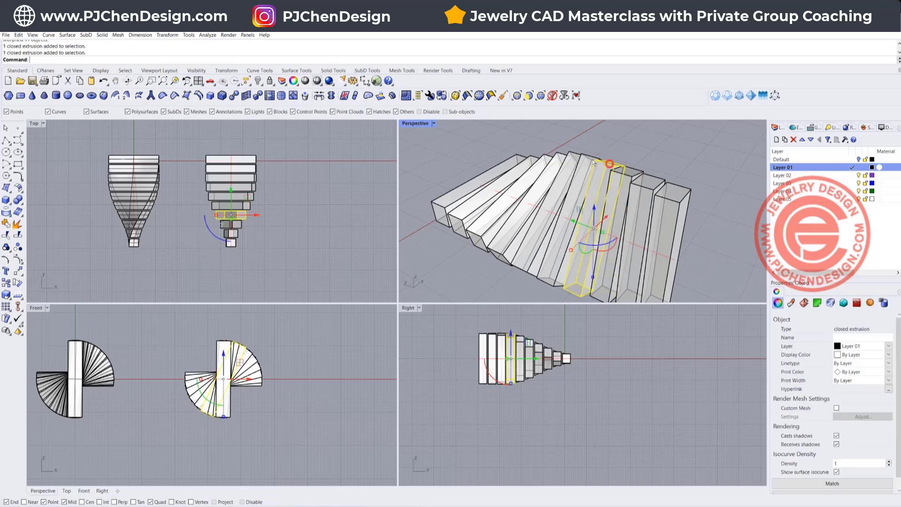
{"action": "left_click", "coordinate": [587, 153]}
{"action": "left_click", "coordinate": [565, 158]}
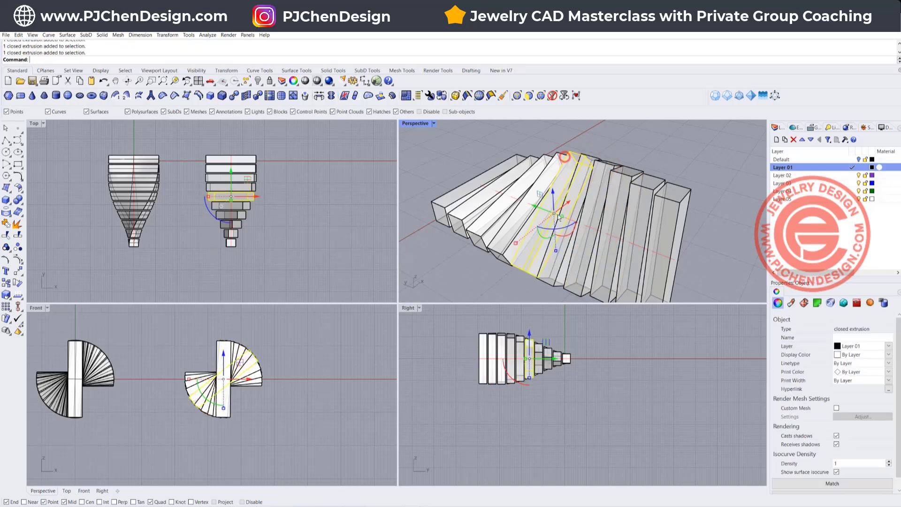
- Maximize the Perspective view and zoom out over both twisted stacks
{"action": "double_click", "coordinate": [408, 122]}
{"action": "scroll", "coordinate": [412, 124], "scroll_direction": "down", "scroll_amount": 5}
{"action": "right_click_drag", "start_coordinate": [419, 289], "coordinate": [490, 258]}
{"action": "left_click", "coordinate": [489, 258]}
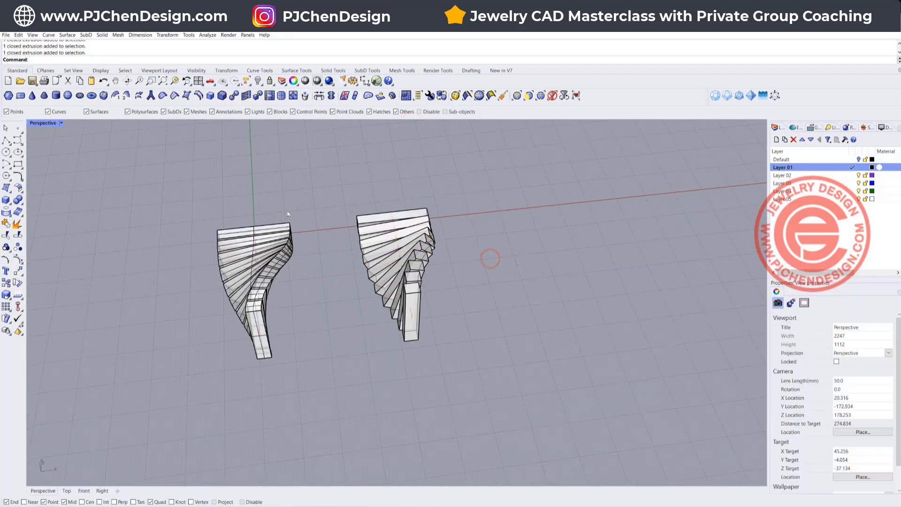
{"action": "scroll", "coordinate": [266, 236], "scroll_direction": "up", "scroll_amount": 2}
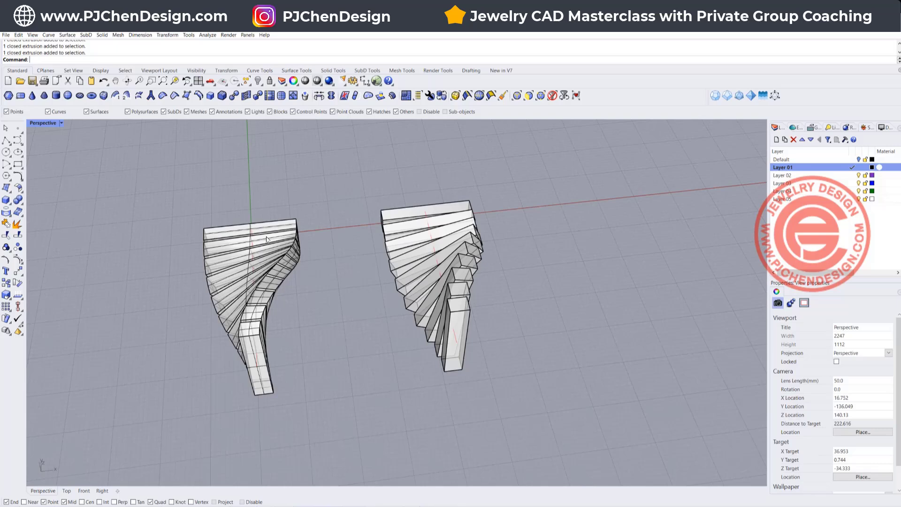
{"action": "left_click", "coordinate": [292, 252]}
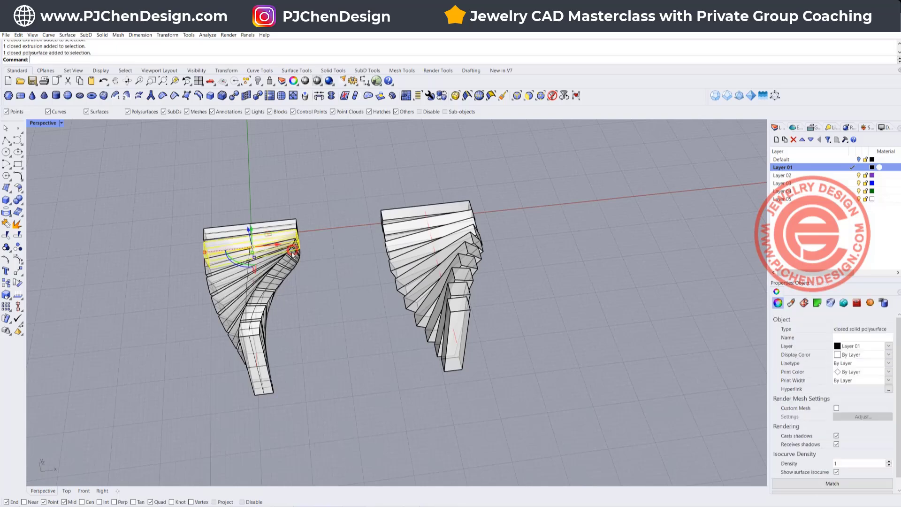
{"action": "left_click", "coordinate": [291, 311]}
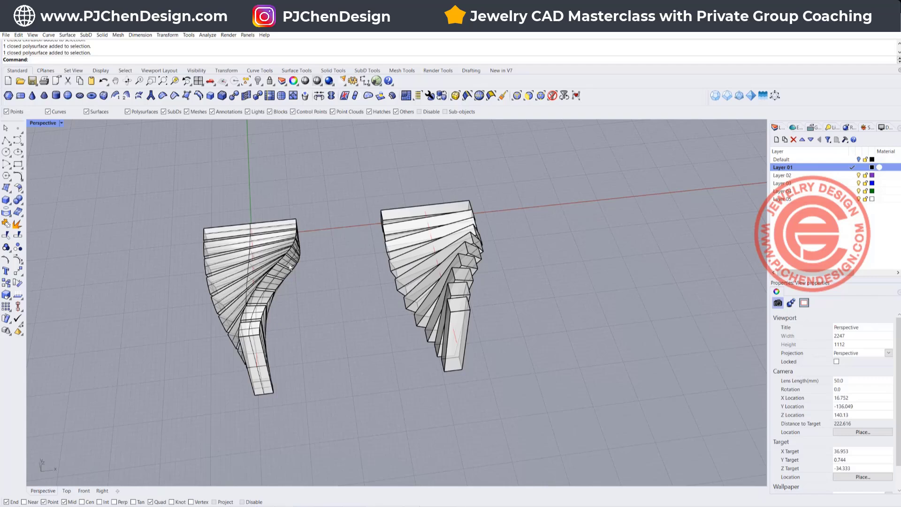
{"action": "right_click_drag", "start_coordinate": [324, 299], "coordinate": [406, 229]}
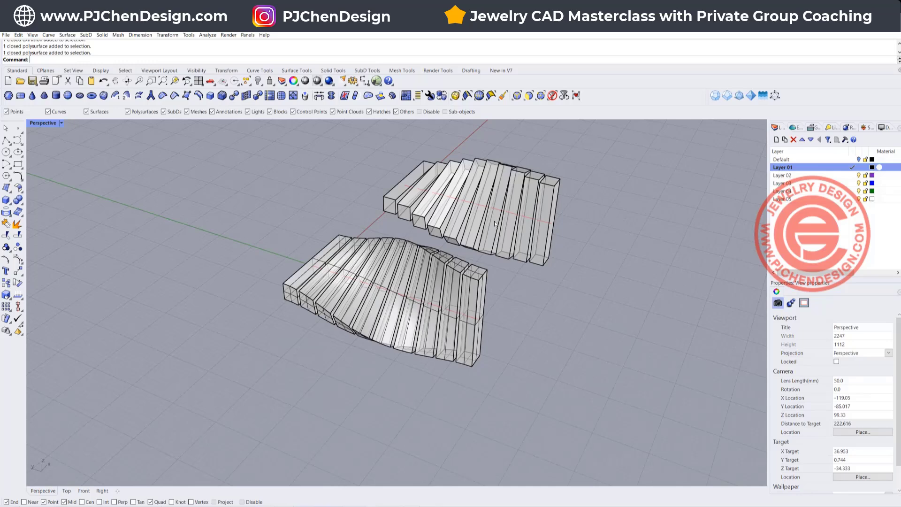
{"action": "right_click_drag", "start_coordinate": [494, 221], "coordinate": [438, 230]}
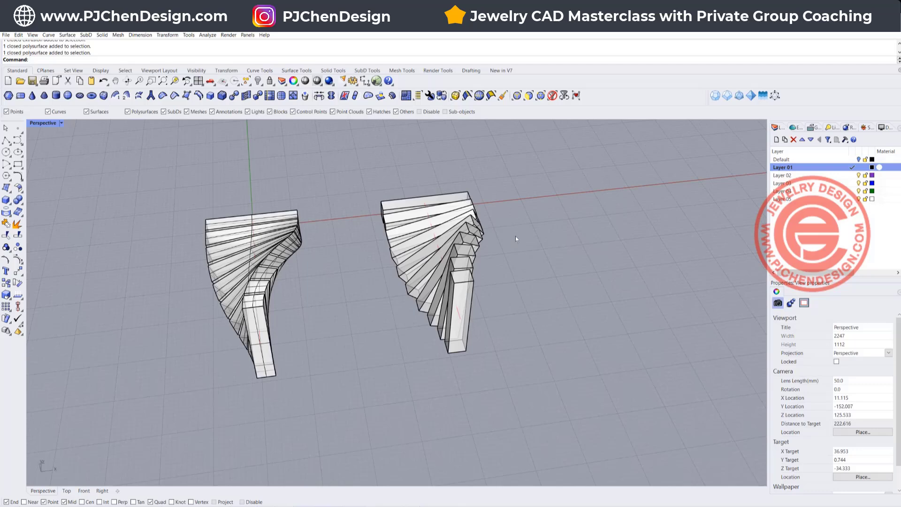
{"action": "right_click_drag", "start_coordinate": [515, 236], "coordinate": [387, 293]}
{"action": "scroll", "coordinate": [517, 252], "scroll_direction": "down", "scroll_amount": 6}
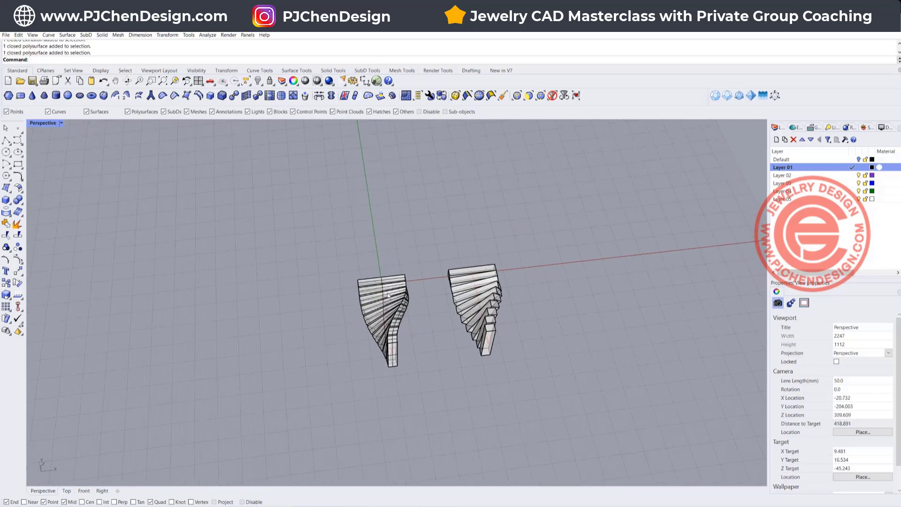
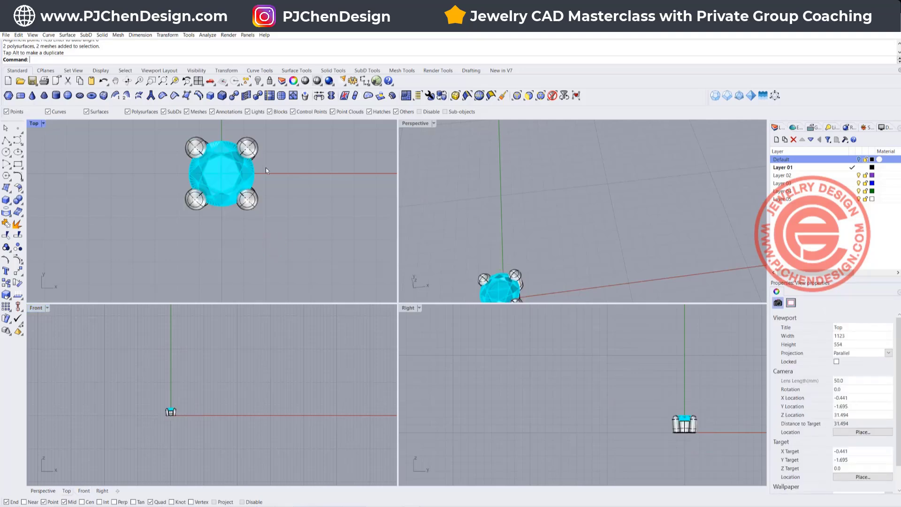
- Inspect the four-prong gem setting in Perspective, selecting it from overlapping objects and then deselecting it
{"action": "scroll", "coordinate": [549, 270], "scroll_direction": "down", "scroll_amount": 4}
{"action": "right_click_drag", "start_coordinate": [532, 270], "coordinate": [538, 220], "text": "shift"}
{"action": "scroll", "coordinate": [544, 184], "scroll_direction": "up", "scroll_amount": 7}
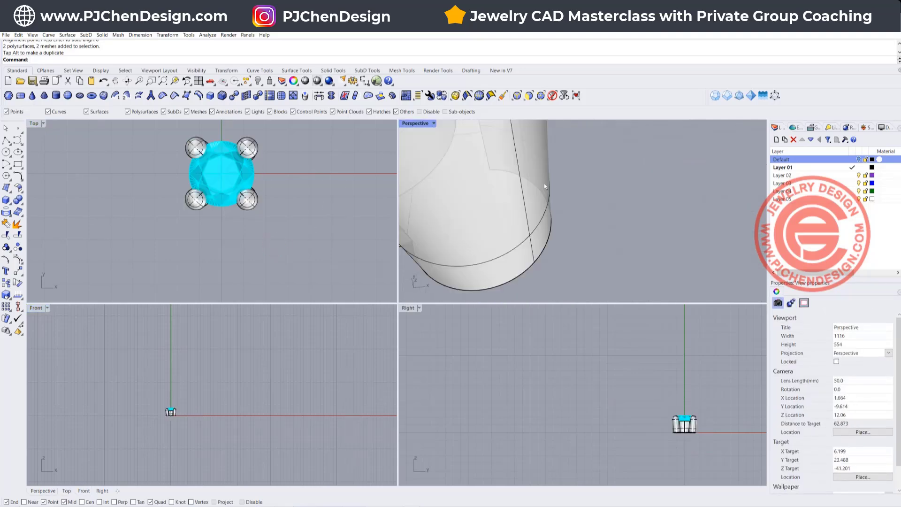
{"action": "scroll", "coordinate": [517, 196], "scroll_direction": "down", "scroll_amount": 3}
{"action": "left_click", "coordinate": [481, 205]}
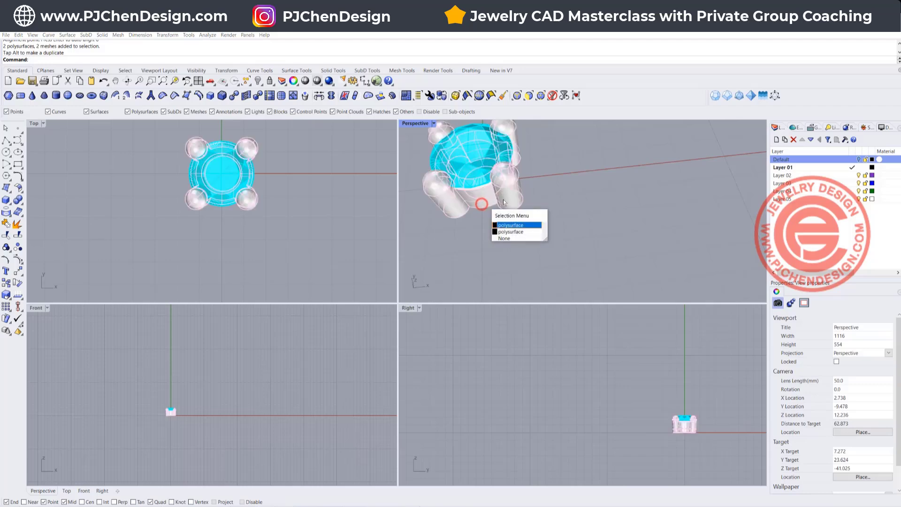
{"action": "left_click", "coordinate": [512, 224]}
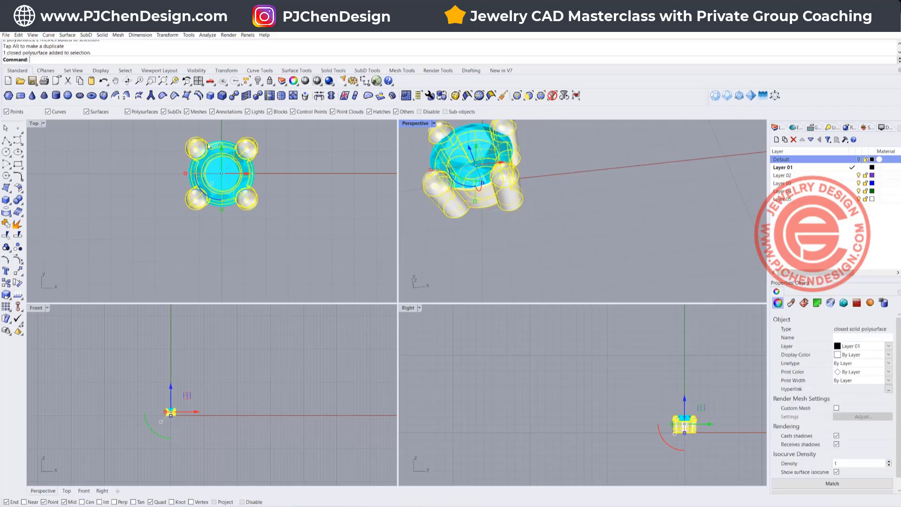
{"action": "left_click", "coordinate": [301, 227]}
- Shift the Top view to make room on the right and bring up the Array flyout
{"action": "scroll", "coordinate": [235, 181], "scroll_direction": "down", "scroll_amount": 5}
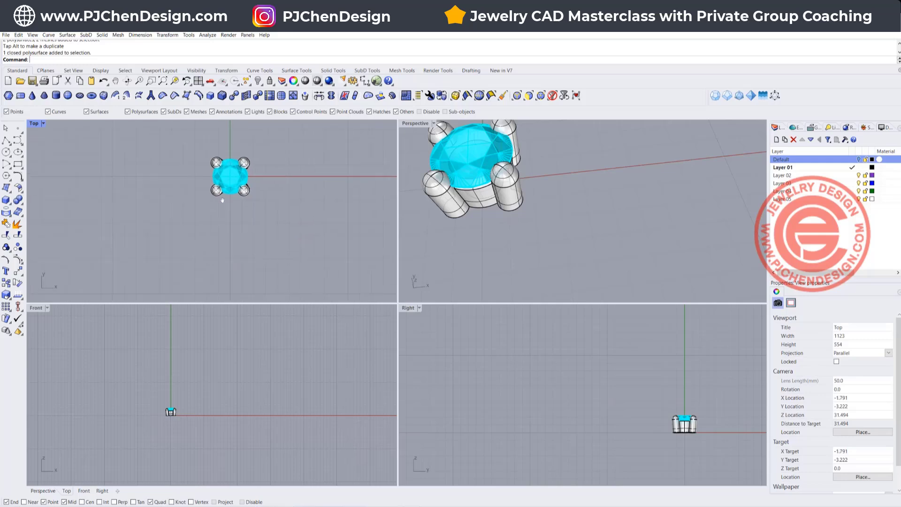
{"action": "right_click_drag", "start_coordinate": [197, 167], "coordinate": [148, 168]}
{"action": "scroll", "coordinate": [196, 196], "scroll_direction": "up", "scroll_amount": 3}
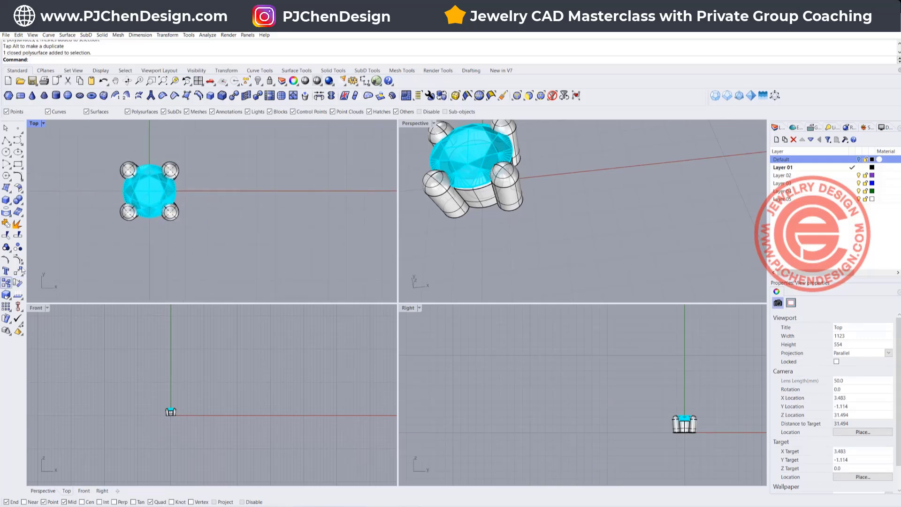
{"action": "left_click", "coordinate": [5, 309]}
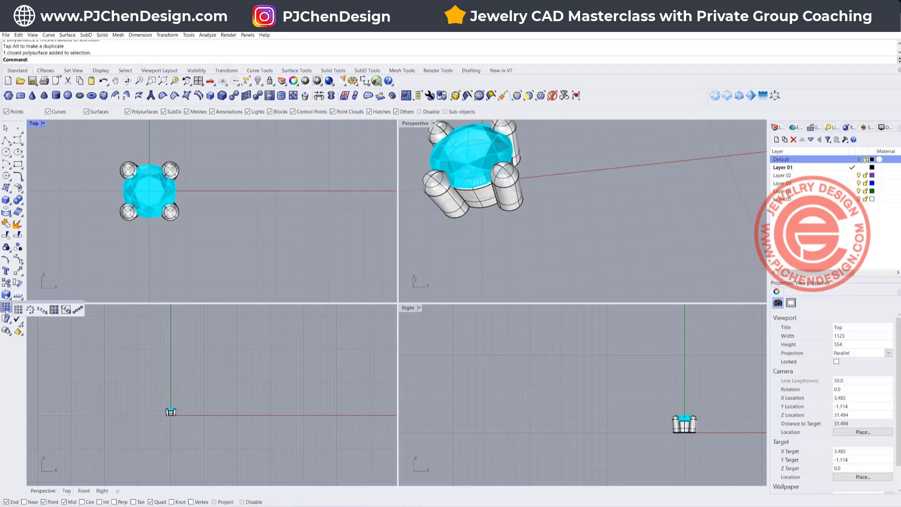
- Linear-array the crossing-selected gem and prongs into 5 copies, spacing them by two points in Top
{"action": "left_click", "coordinate": [79, 311]}
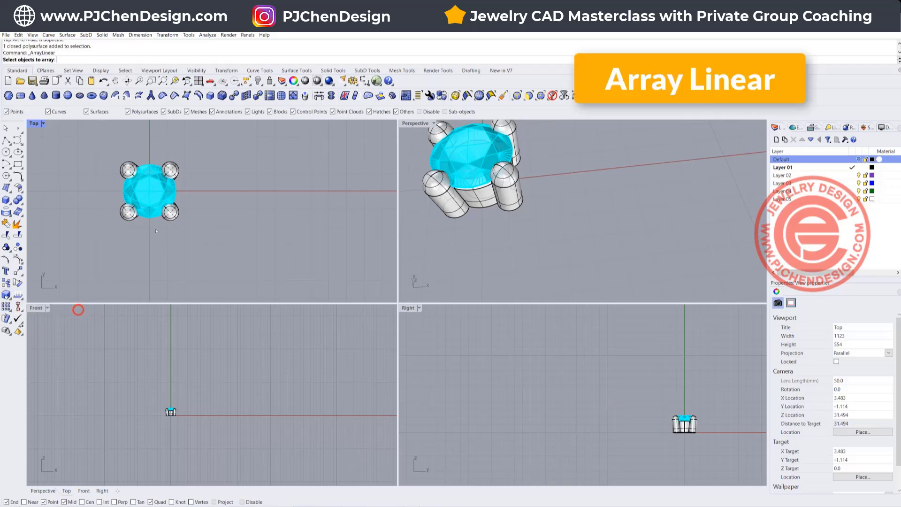
{"action": "left_click", "coordinate": [171, 212]}
{"action": "left_click", "coordinate": [211, 201]}
{"action": "left_click_drag", "start_coordinate": [212, 203], "coordinate": [159, 181]}
{"action": "key", "text": "Return"}
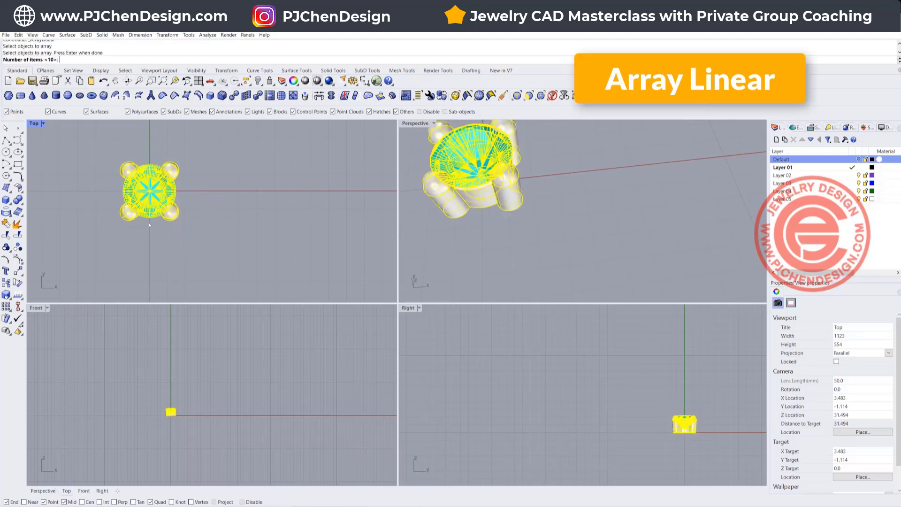
{"action": "type", "text": "5"}
{"action": "key", "text": "Return"}
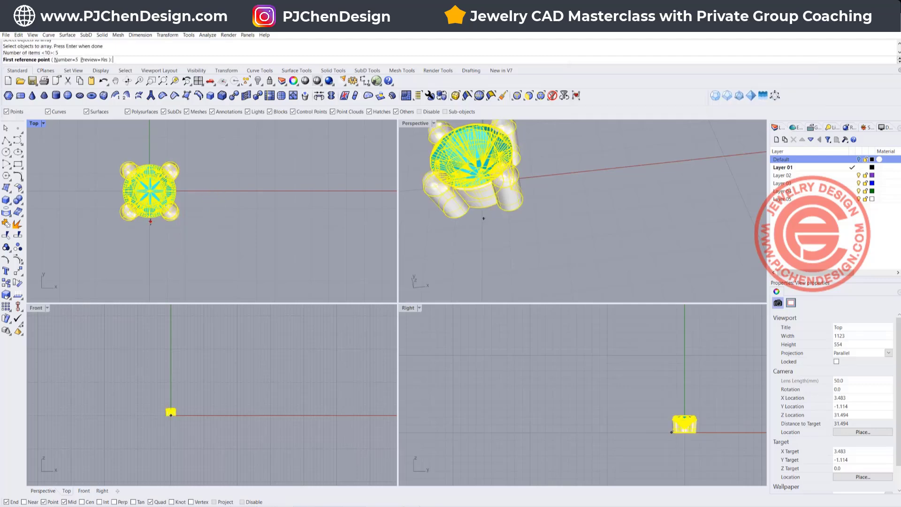
{"action": "left_click", "coordinate": [150, 222]}
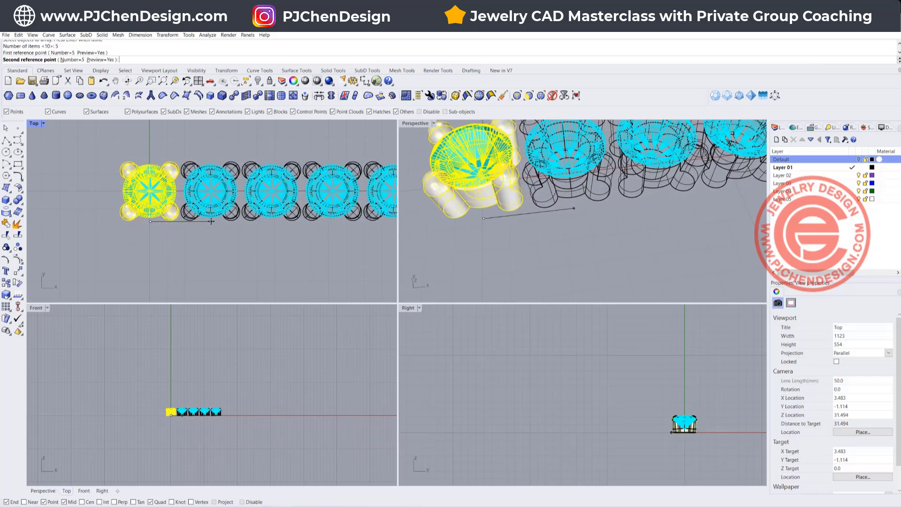
{"action": "left_click", "coordinate": [211, 221]}
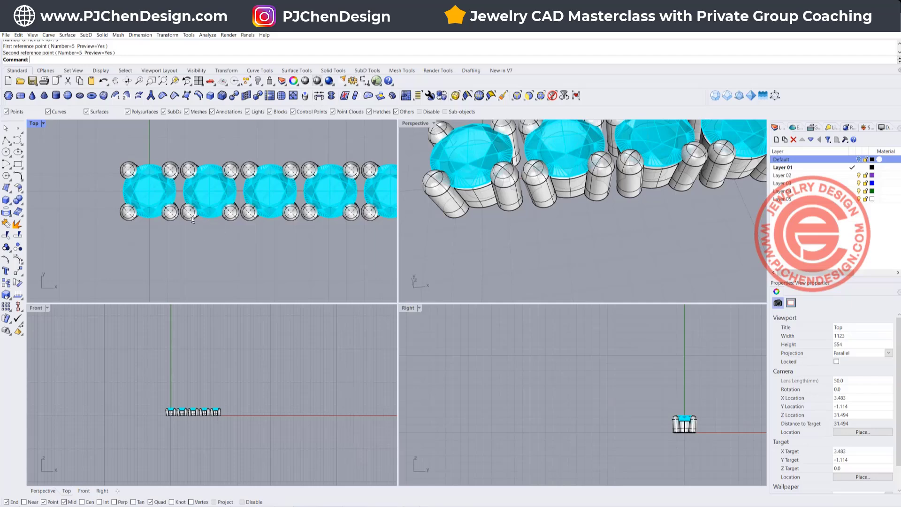
- Draw a box from the first stone's edge to the next prong, set its height in Front, and select it
{"action": "scroll", "coordinate": [185, 194], "scroll_direction": "up", "scroll_amount": 1}
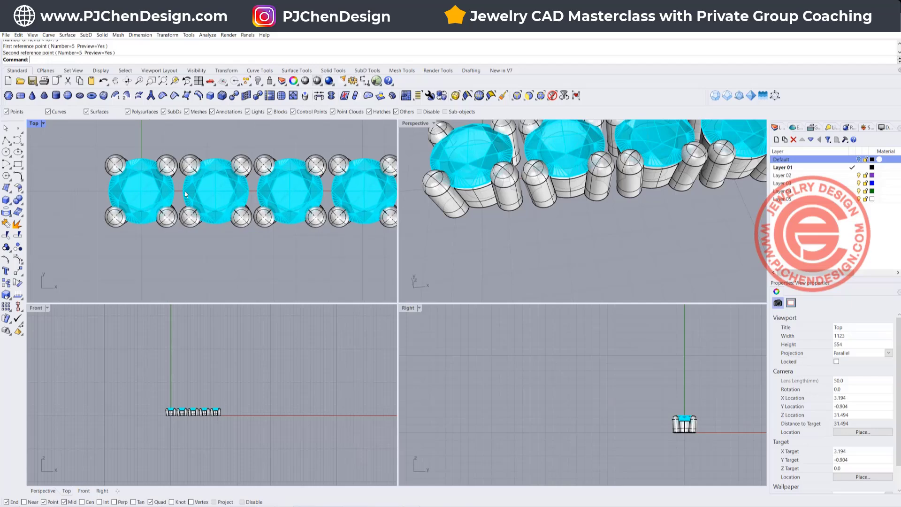
{"action": "left_click", "coordinate": [188, 159]}
{"action": "left_click", "coordinate": [227, 240]}
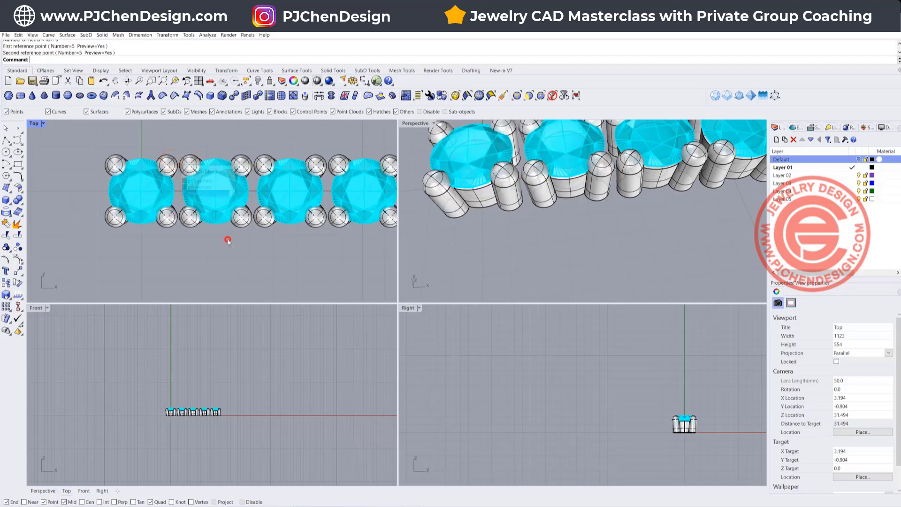
{"action": "left_click", "coordinate": [6, 200]}
{"action": "scroll", "coordinate": [182, 195], "scroll_direction": "up", "scroll_amount": 2}
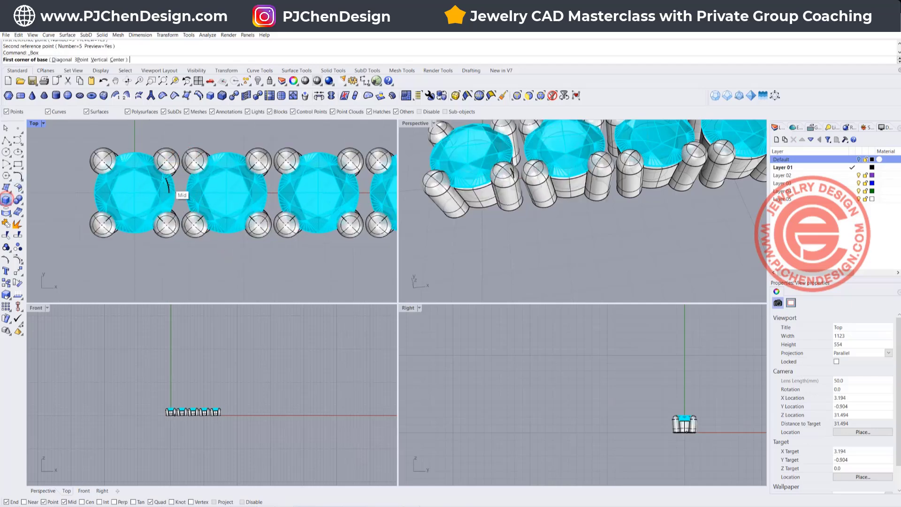
{"action": "left_click", "coordinate": [150, 162]}
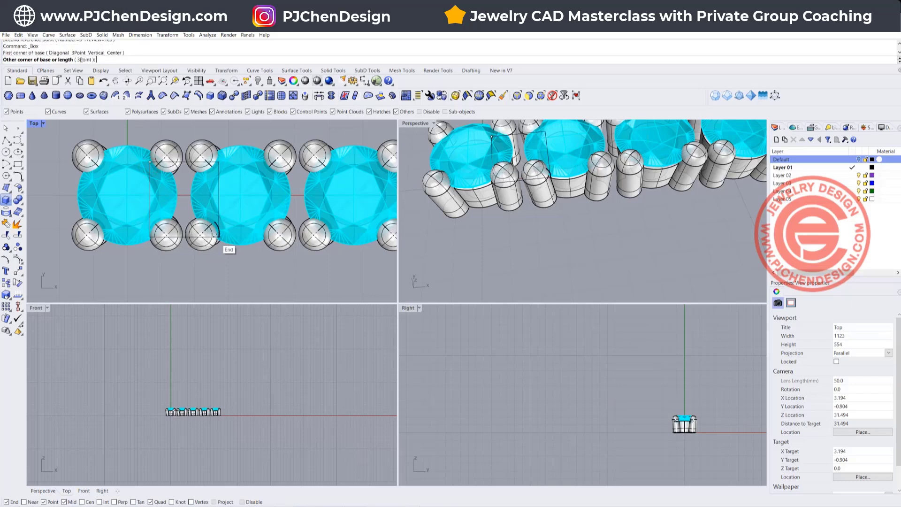
{"action": "left_click", "coordinate": [217, 234]}
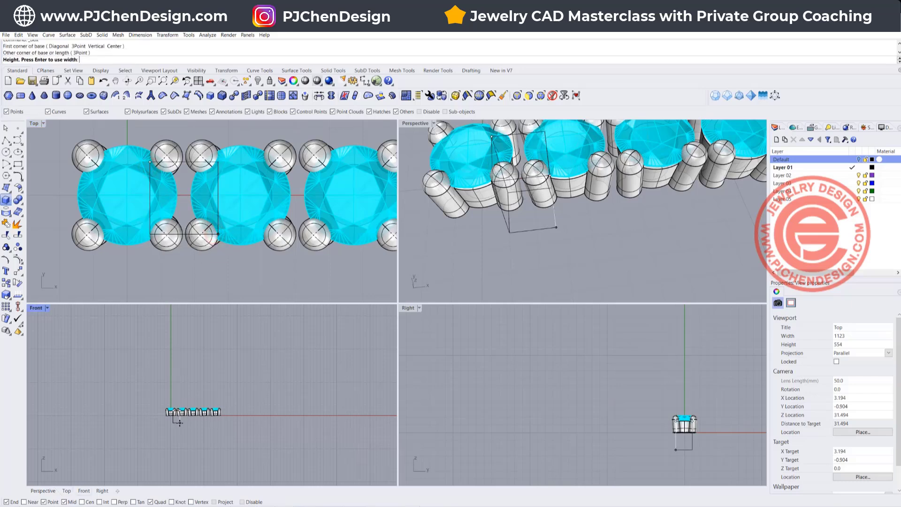
{"action": "scroll", "coordinate": [181, 413], "scroll_direction": "up", "scroll_amount": 4}
{"action": "scroll", "coordinate": [159, 384], "scroll_direction": "up", "scroll_amount": 3}
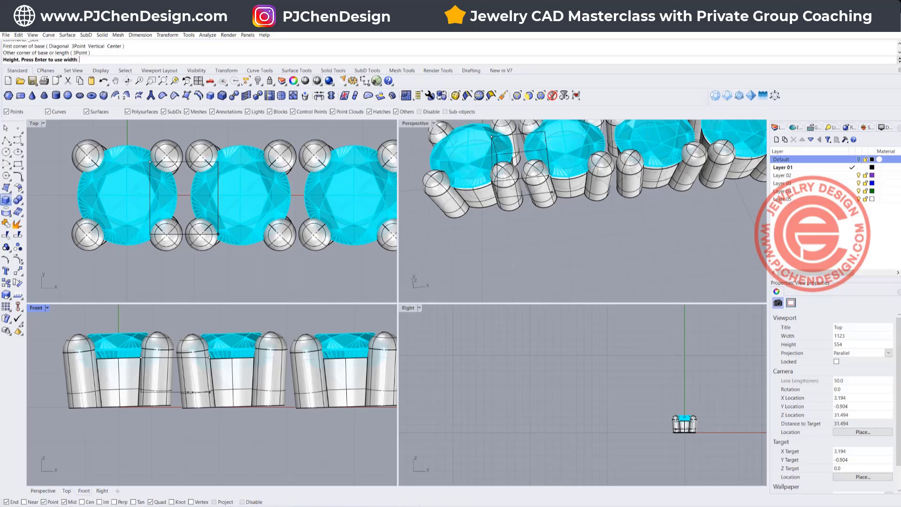
{"action": "left_click", "coordinate": [181, 395]}
{"action": "left_click", "coordinate": [176, 387]}
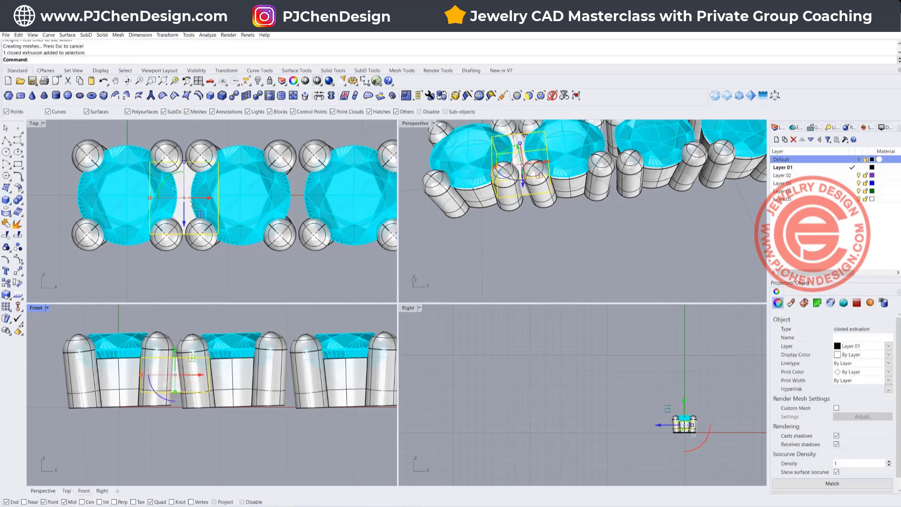
- Nudge the connector bar right, narrow it from the left, and shorten it in Y with the gumball
{"action": "left_click_drag", "start_coordinate": [208, 198], "coordinate": [209, 199]}
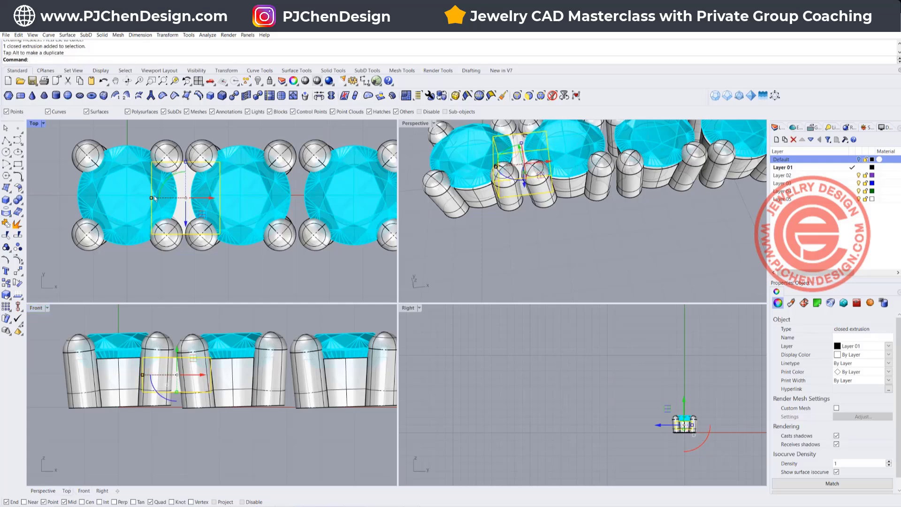
{"action": "left_click_drag", "start_coordinate": [153, 197], "coordinate": [173, 198]}
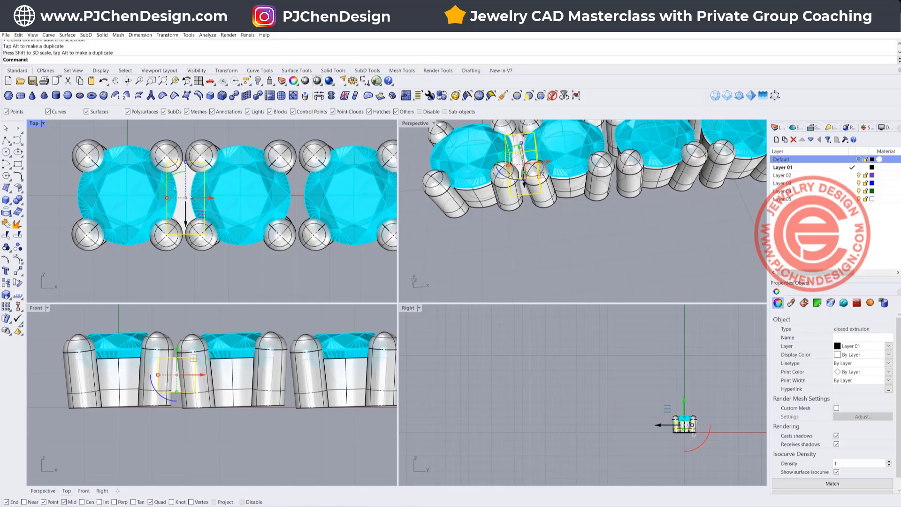
{"action": "left_click_drag", "start_coordinate": [186, 163], "coordinate": [182, 181]}
- Select the bar with the first gem setting and align them to Horizontal Center
{"action": "scroll", "coordinate": [197, 199], "scroll_direction": "up", "scroll_amount": 3}
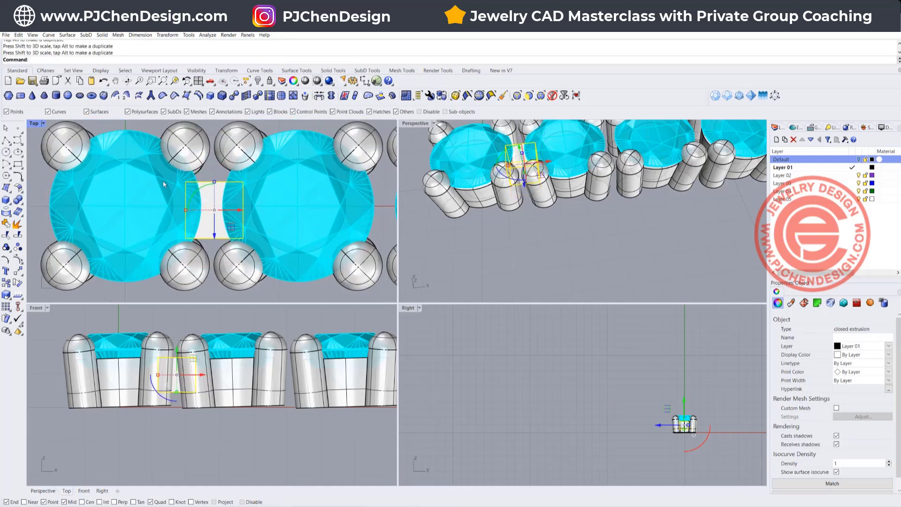
{"action": "left_click", "coordinate": [195, 139]}
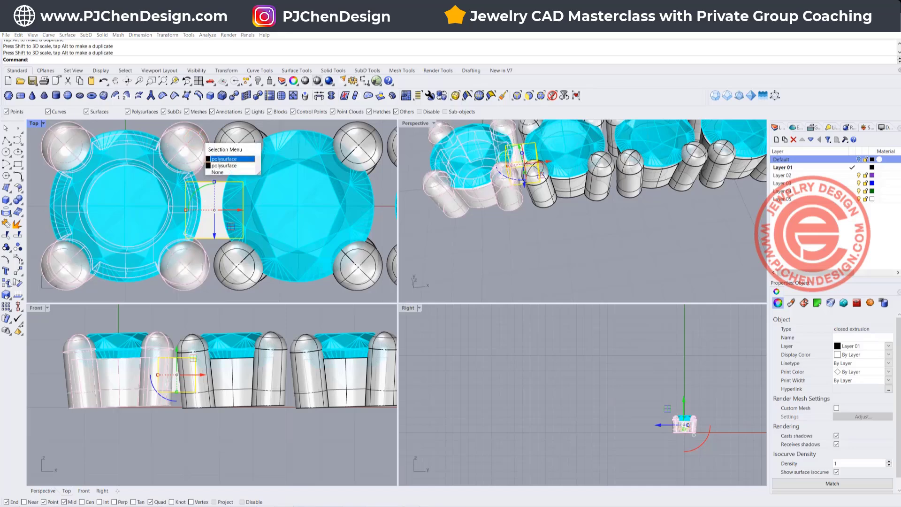
{"action": "left_click", "coordinate": [222, 165]}
{"action": "left_click", "coordinate": [20, 305]}
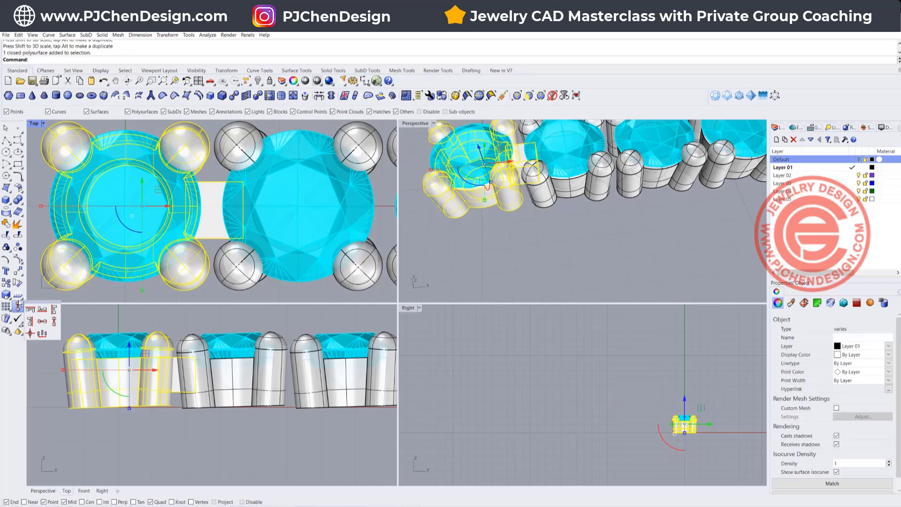
{"action": "left_click", "coordinate": [42, 333]}
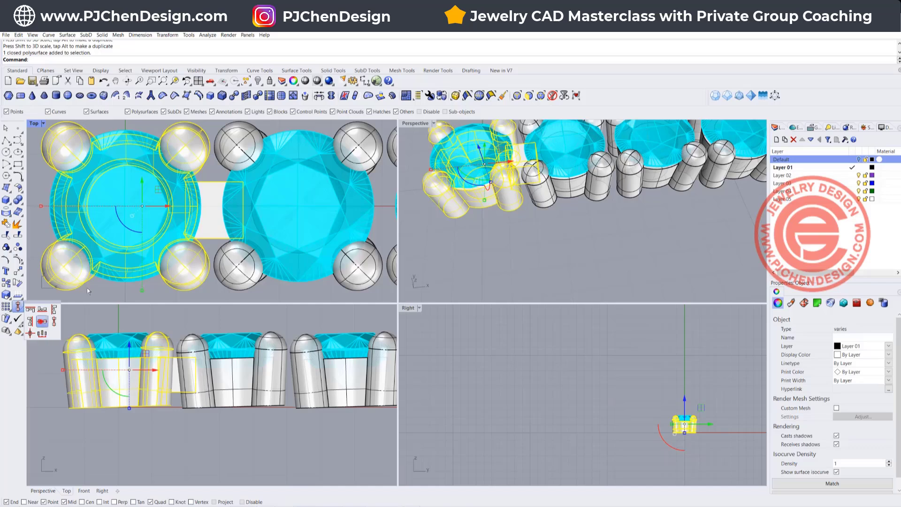
{"action": "left_click", "coordinate": [201, 204]}
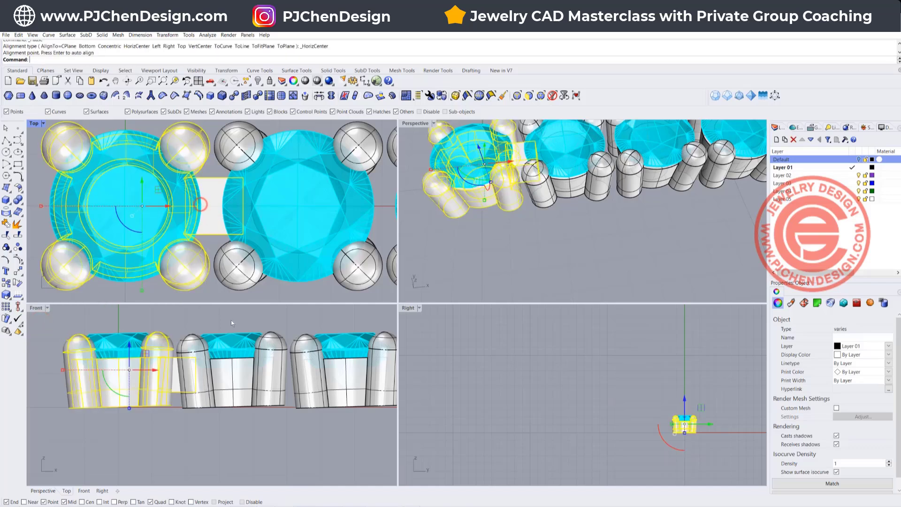
{"action": "scroll", "coordinate": [538, 210], "scroll_direction": "up", "scroll_amount": 6}
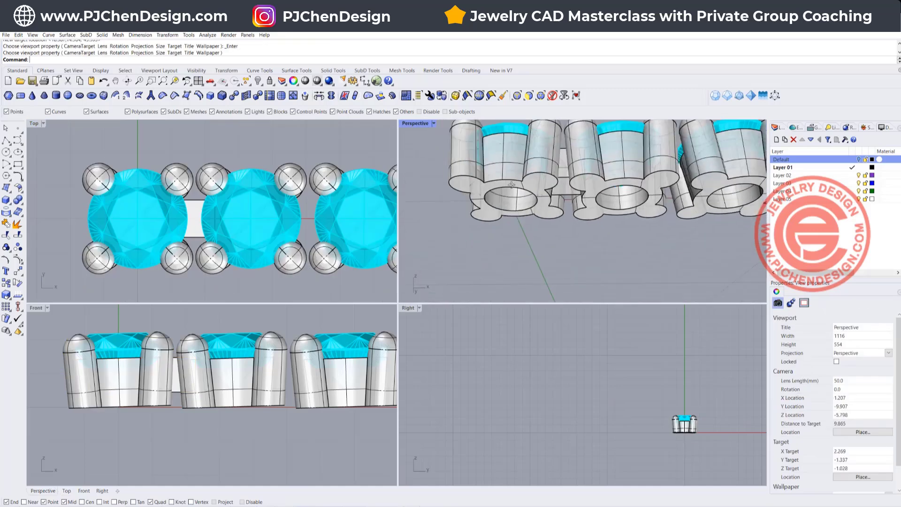
- Drag the connector bar slightly downward with the gumball in Front, then deselect it
{"action": "scroll", "coordinate": [184, 375], "scroll_direction": "up", "scroll_amount": 6}
{"action": "left_click", "coordinate": [163, 378]}
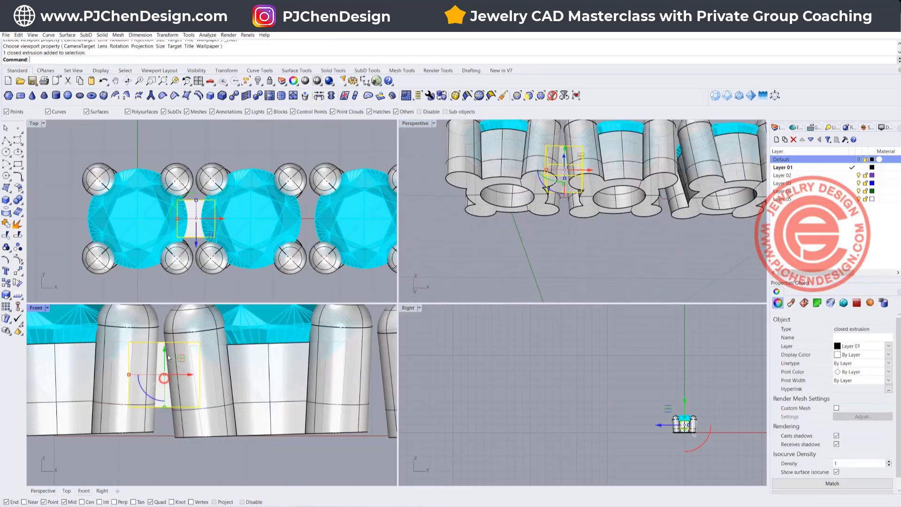
{"action": "left_click_drag", "start_coordinate": [165, 349], "coordinate": [164, 374]}
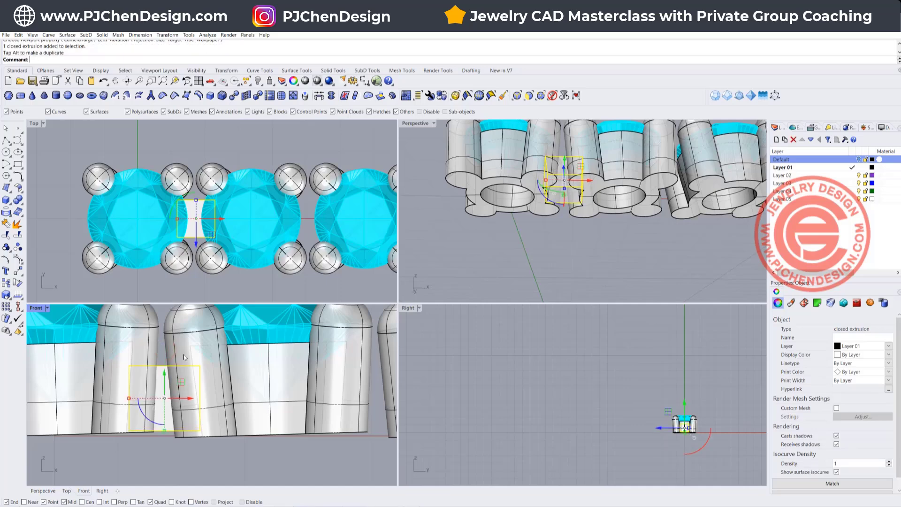
{"action": "left_click", "coordinate": [194, 458]}
- Select the first gem and its prongs, try rotating them, then deselect
{"action": "scroll", "coordinate": [195, 458], "scroll_direction": "down", "scroll_amount": 6}
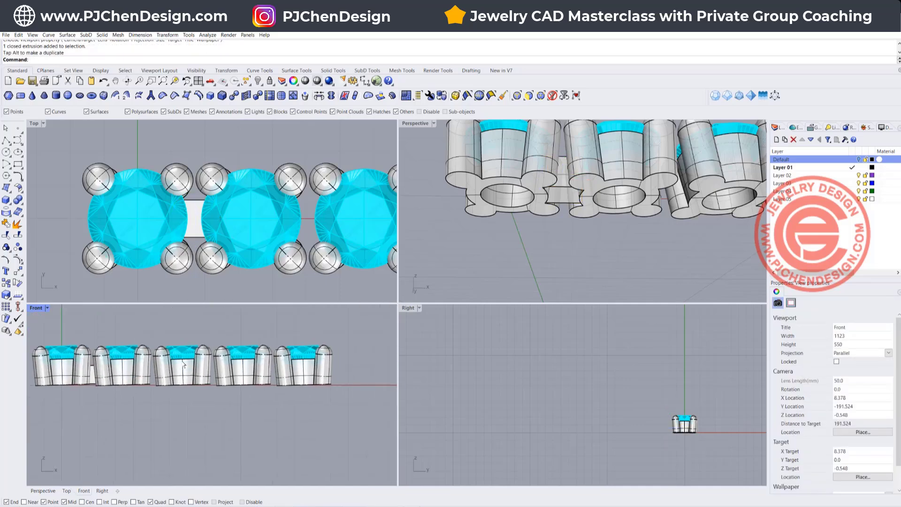
{"action": "scroll", "coordinate": [96, 376], "scroll_direction": "up", "scroll_amount": 5}
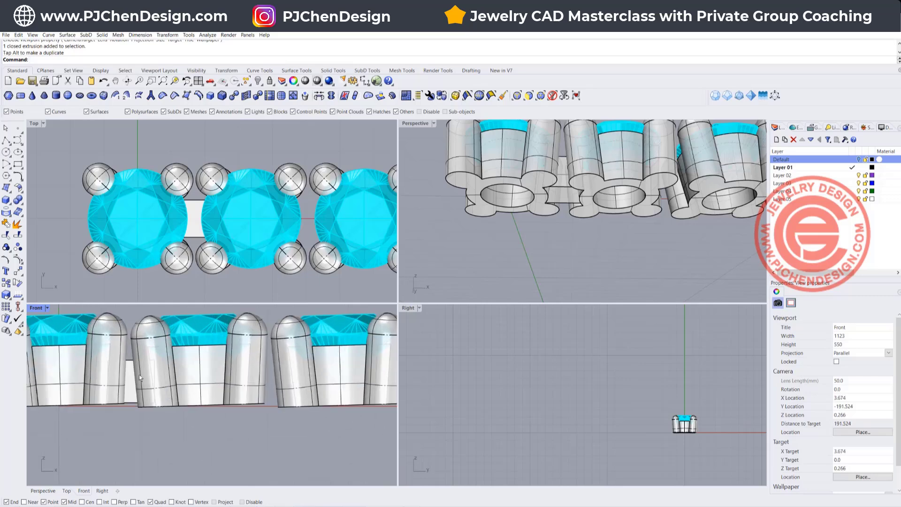
{"action": "left_click", "coordinate": [123, 429]}
{"action": "left_click_drag", "start_coordinate": [159, 439], "coordinate": [141, 326]}
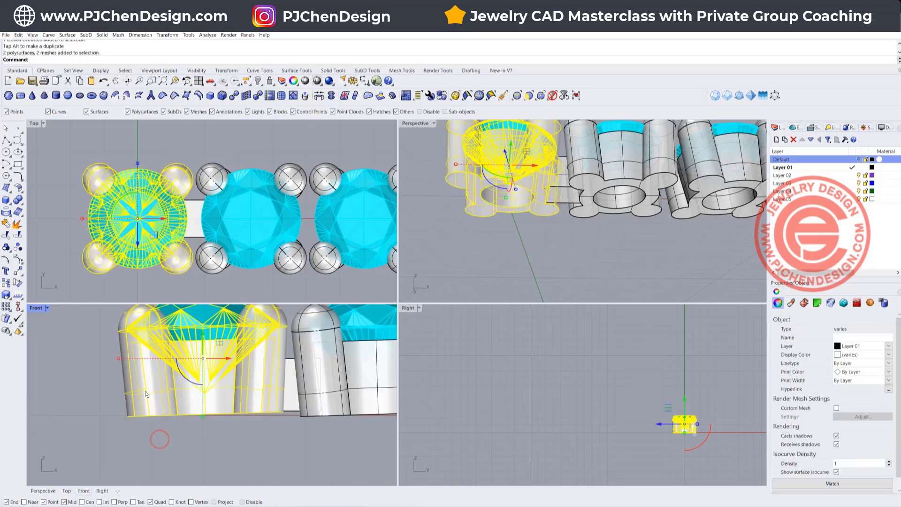
{"action": "left_click_drag", "start_coordinate": [190, 387], "coordinate": [191, 385]}
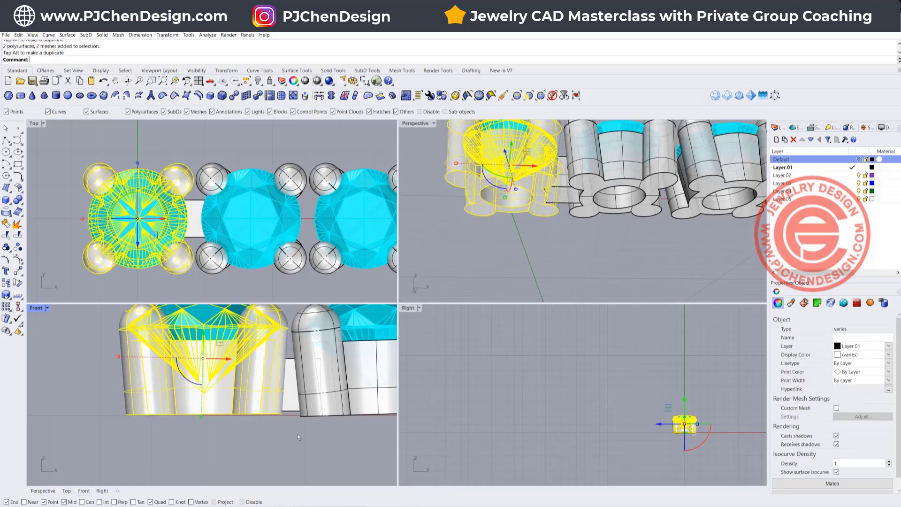
{"action": "left_click", "coordinate": [307, 456]}
{"action": "scroll", "coordinate": [268, 345], "scroll_direction": "down", "scroll_amount": 2}
{"action": "scroll", "coordinate": [238, 341], "scroll_direction": "up", "scroll_amount": 2}
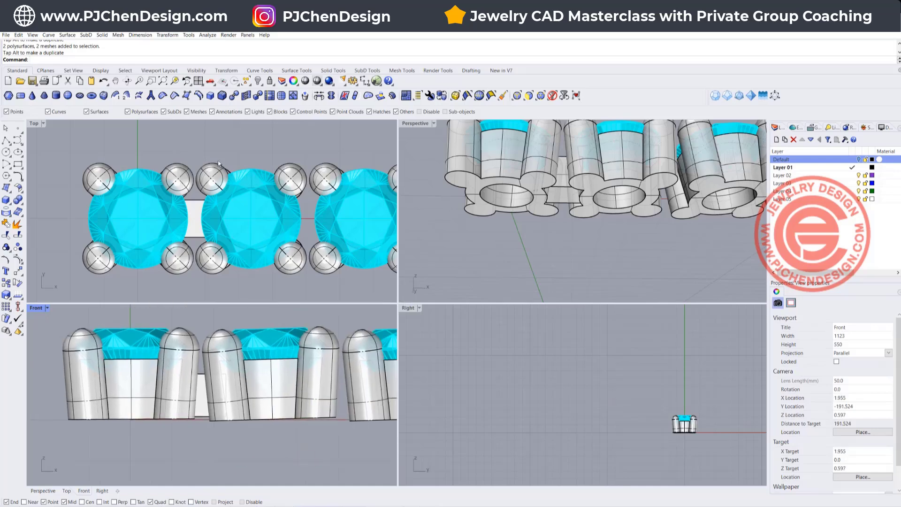
{"action": "scroll", "coordinate": [245, 203], "scroll_direction": "down", "scroll_amount": 3}
{"action": "scroll", "coordinate": [197, 203], "scroll_direction": "up", "scroll_amount": 2}
{"action": "scroll", "coordinate": [192, 195], "scroll_direction": "down", "scroll_amount": 3}
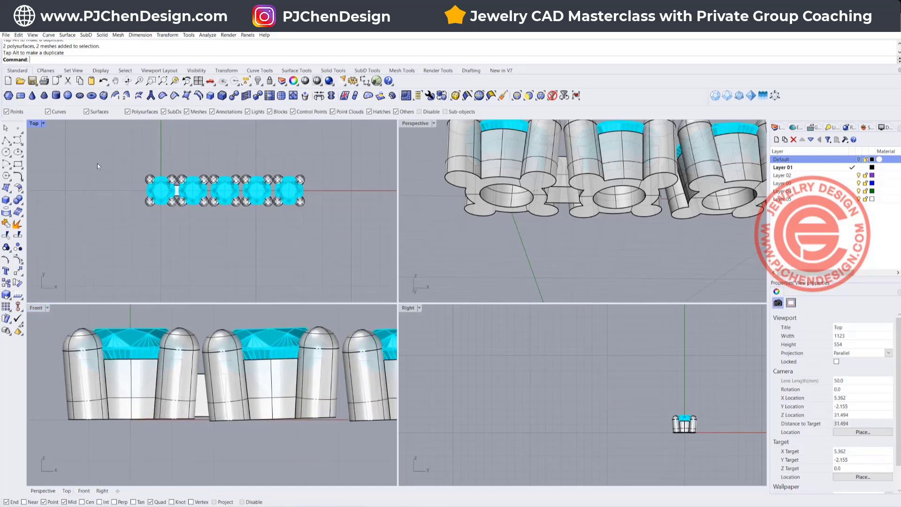
{"action": "scroll", "coordinate": [215, 194], "scroll_direction": "up", "scroll_amount": 1}
- Window-select all five settings and Alt-drag a duplicate down into a second parallel row
{"action": "scroll", "coordinate": [149, 181], "scroll_direction": "up", "scroll_amount": 2}
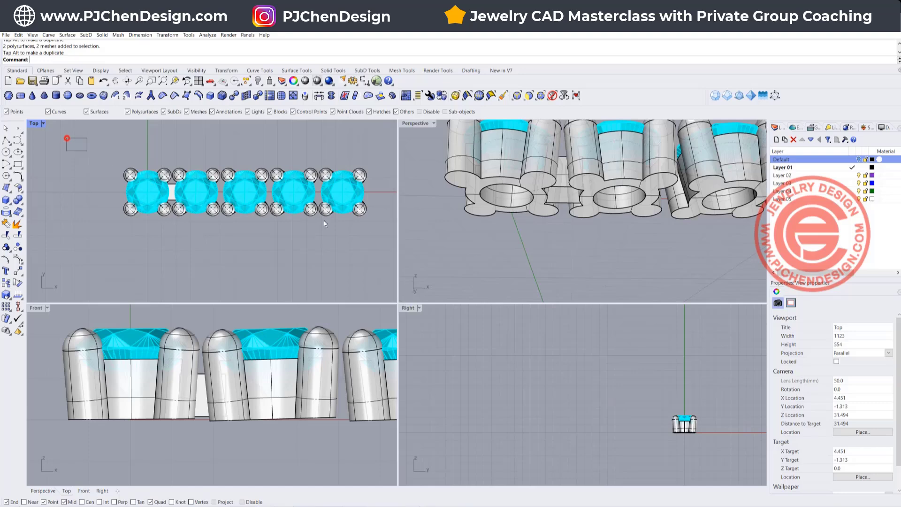
{"action": "left_click_drag", "start_coordinate": [324, 220], "coordinate": [390, 226]}
{"action": "right_click_drag", "start_coordinate": [247, 169], "coordinate": [241, 151]}
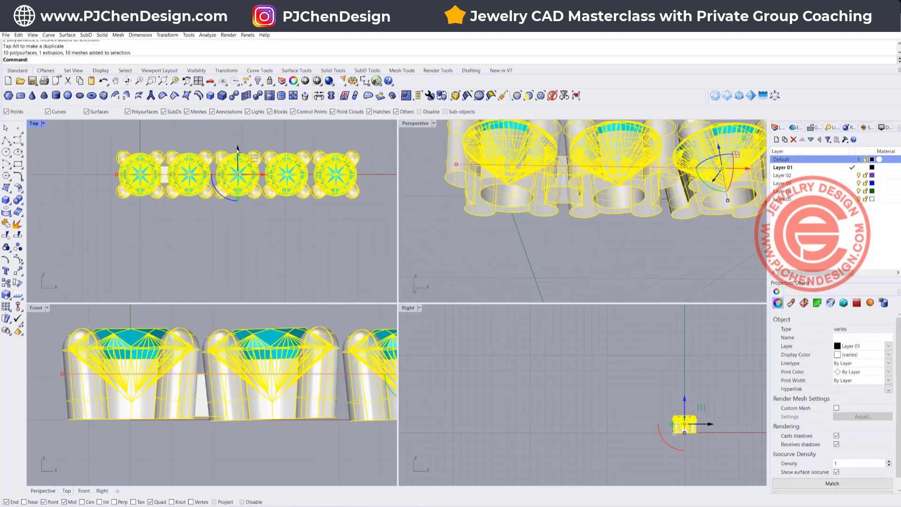
{"action": "left_click_drag", "start_coordinate": [238, 149], "coordinate": [238, 198]}
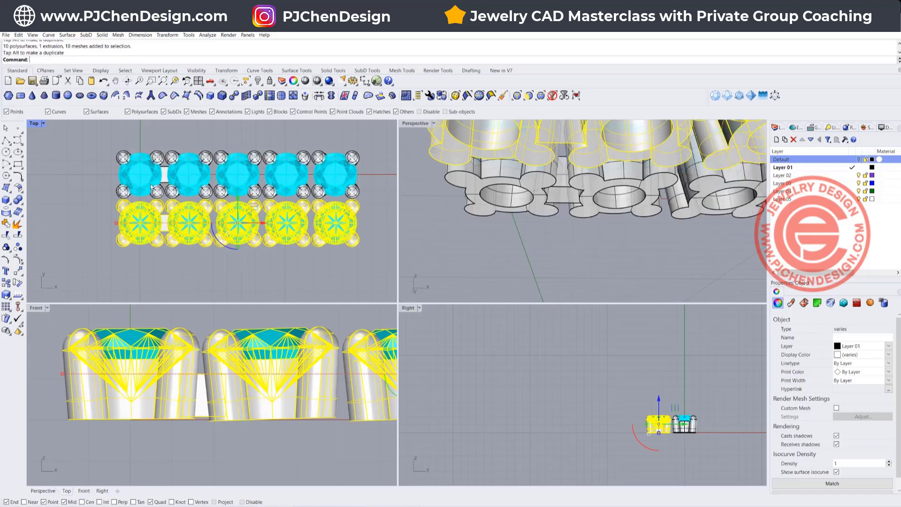
{"action": "scroll", "coordinate": [150, 192], "scroll_direction": "up", "scroll_amount": 2}
{"action": "scroll", "coordinate": [159, 188], "scroll_direction": "up", "scroll_amount": 3}
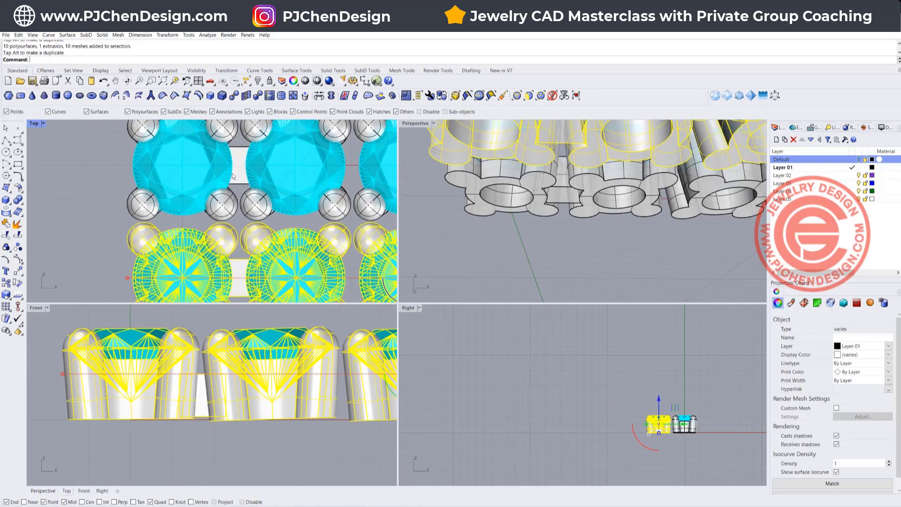
- Rotate a copy of the connector bar 90 degrees about the origin, keeping the original
{"action": "left_click", "coordinate": [238, 175]}
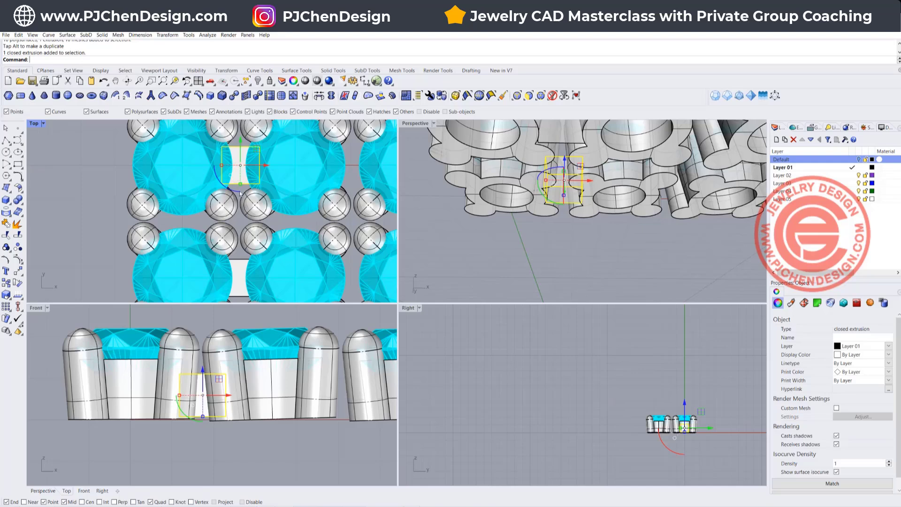
{"action": "scroll", "coordinate": [180, 184], "scroll_direction": "down", "scroll_amount": 2}
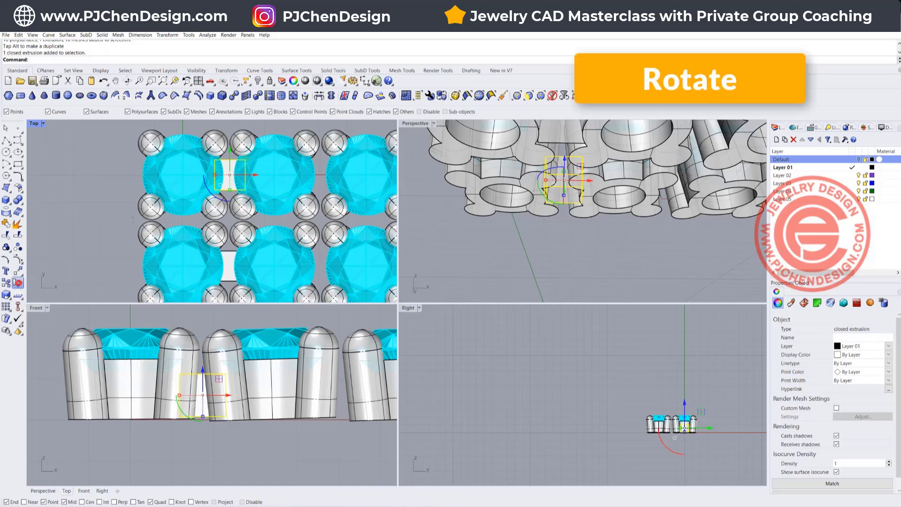
{"action": "left_click", "coordinate": [18, 283]}
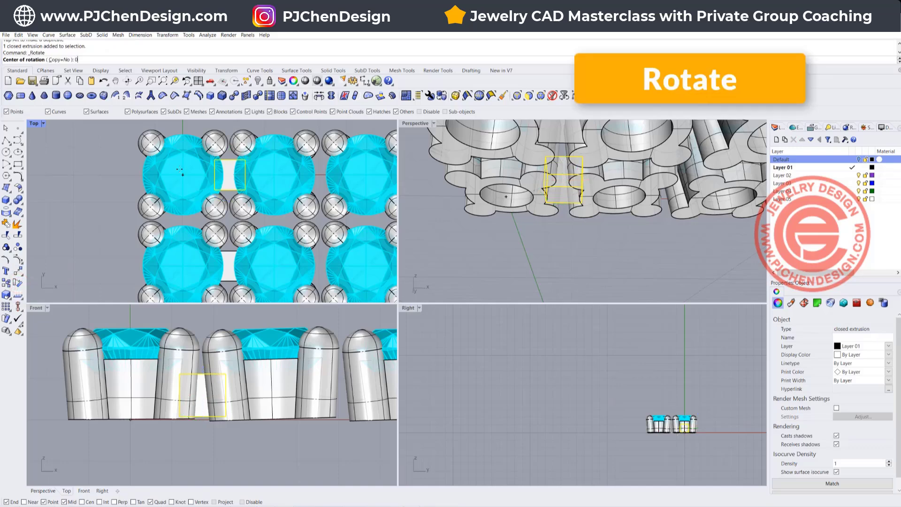
{"action": "key", "text": "Return"}
{"action": "left_click", "coordinate": [95, 171]}
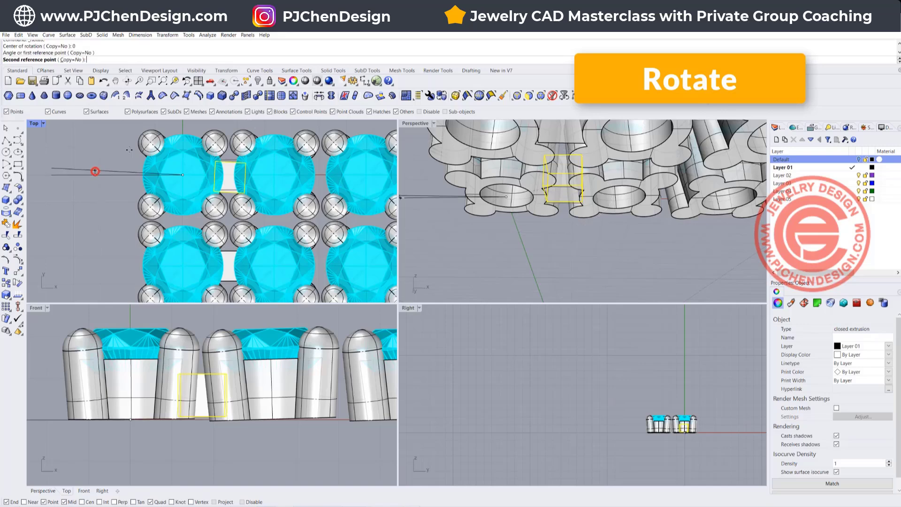
{"action": "left_click", "coordinate": [70, 60]}
{"action": "right_click_drag", "start_coordinate": [108, 184], "coordinate": [100, 240]}
{"action": "left_click", "coordinate": [175, 162]}
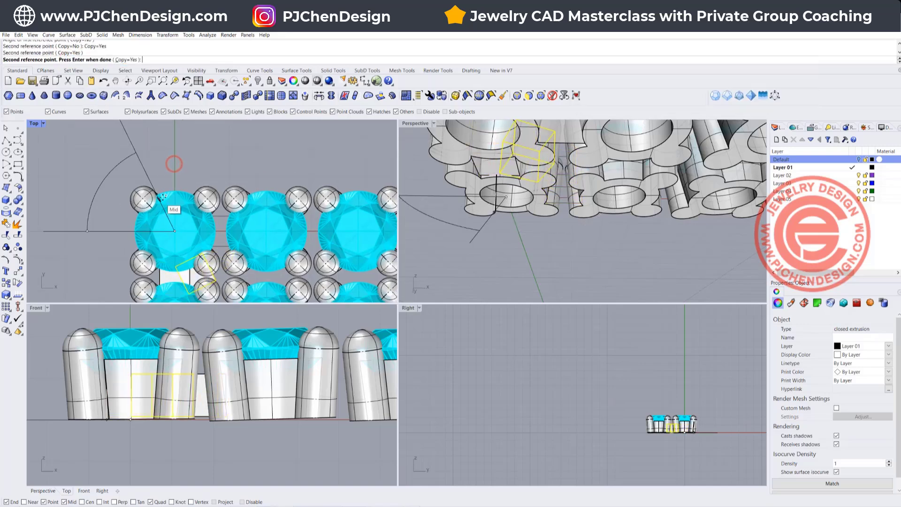
{"action": "key", "text": "Return"}
- Window-select the duplicated bottom row of gems
{"action": "scroll", "coordinate": [189, 205], "scroll_direction": "down", "scroll_amount": 3}
{"action": "right_click_drag", "start_coordinate": [189, 205], "coordinate": [155, 173]}
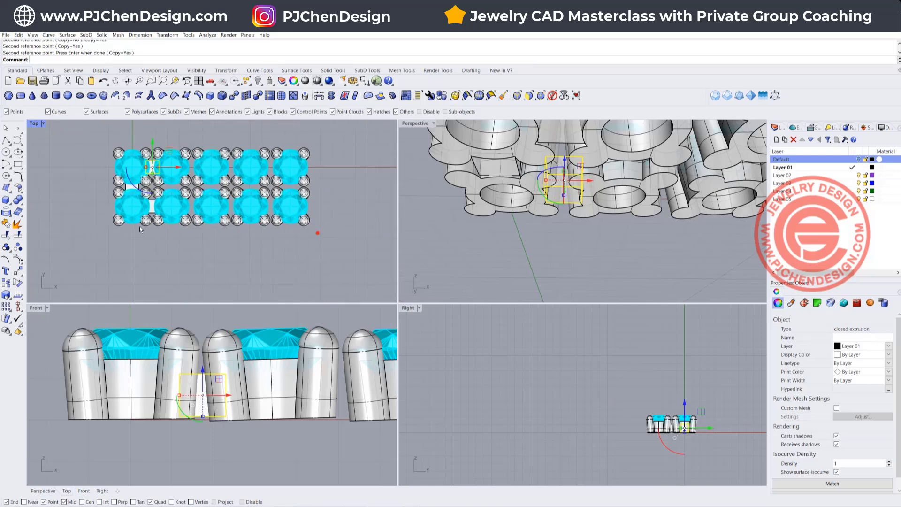
{"action": "mouse_move", "coordinate": [140, 226]}
{"action": "left_mouse_down"}
{"action": "mouse_move", "coordinate": [97, 215]}
{"action": "mouse_move", "coordinate": [140, 216]}
{"action": "left_mouse_up"}
- Delete the duplicate row, the stray connector copy and four settings, then select the remaining setting and bars
{"action": "key", "text": "Delete"}
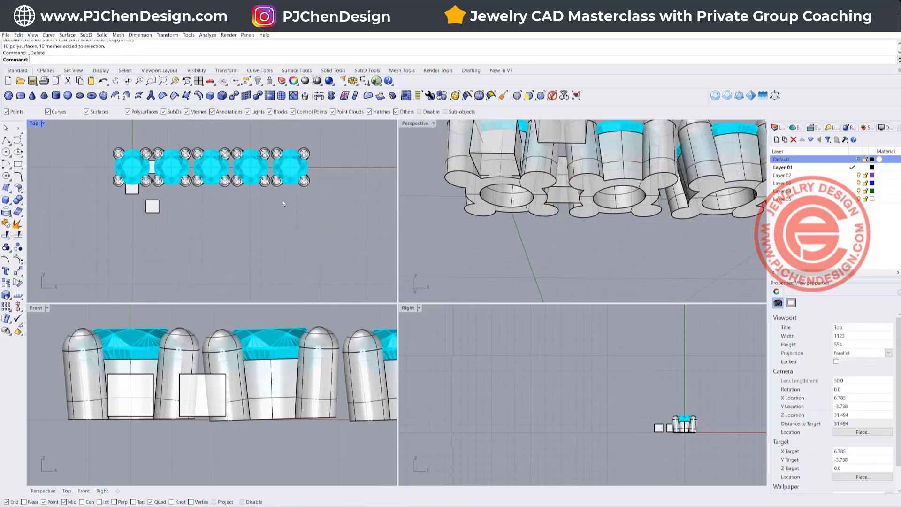
{"action": "left_click_drag", "start_coordinate": [274, 230], "coordinate": [143, 210]}
{"action": "key", "text": "Delete"}
{"action": "left_click_drag", "start_coordinate": [331, 203], "coordinate": [169, 131]}
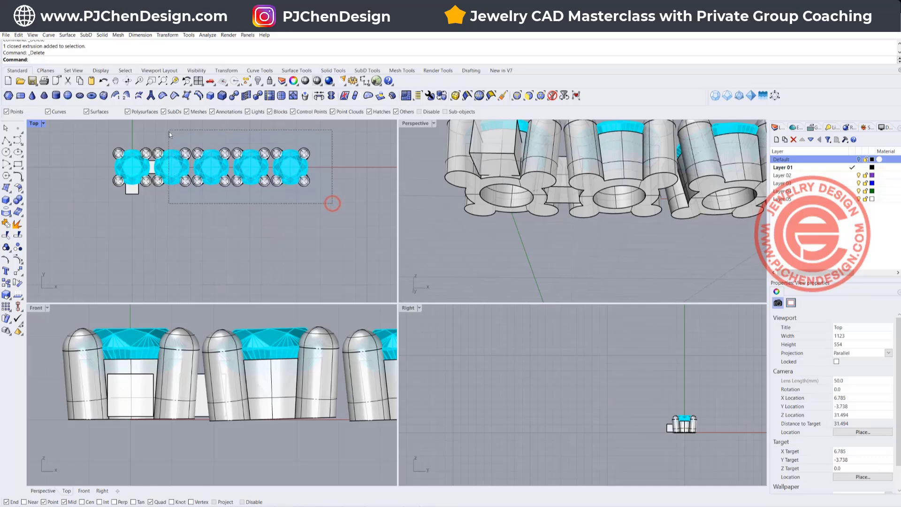
{"action": "key", "text": "Delete"}
{"action": "scroll", "coordinate": [160, 171], "scroll_direction": "up", "scroll_amount": 3}
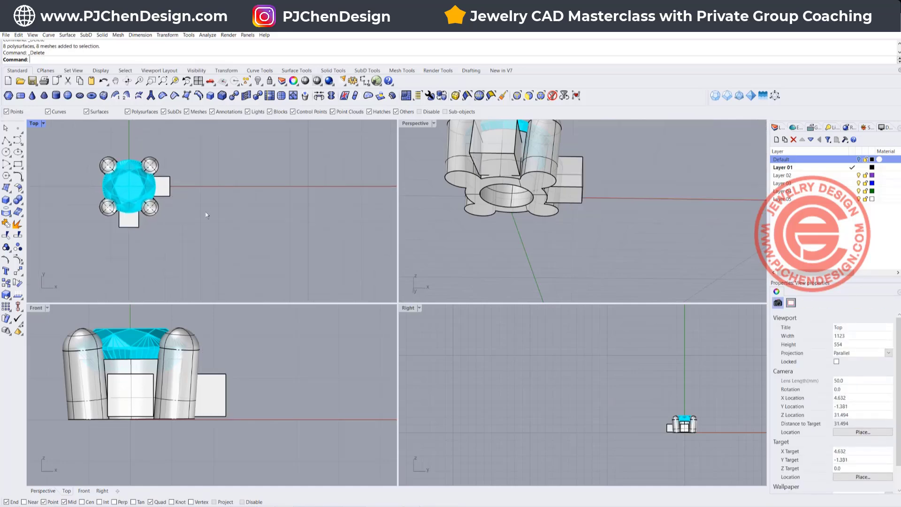
{"action": "left_click_drag", "start_coordinate": [81, 157], "coordinate": [77, 162]}
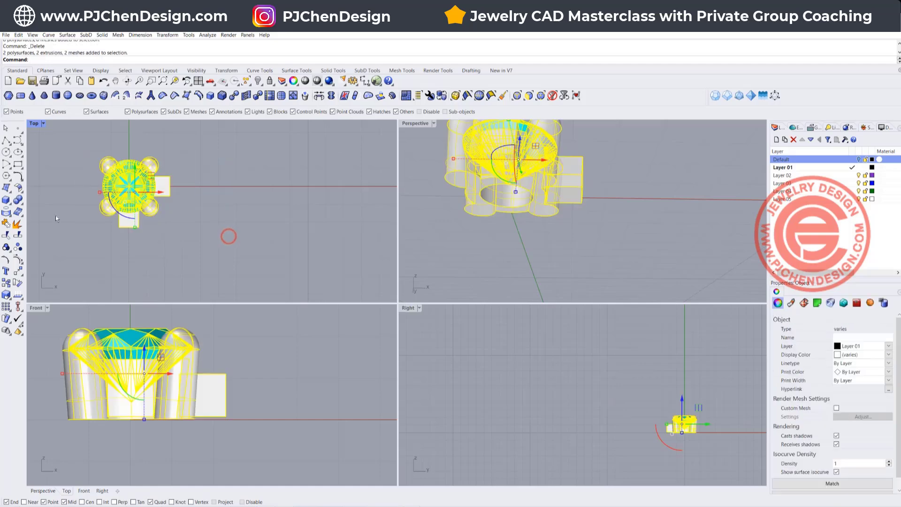
- Linear-array the setting with its two bars into five copies along the row
{"action": "left_click", "coordinate": [7, 307]}
{"action": "left_click", "coordinate": [77, 311]}
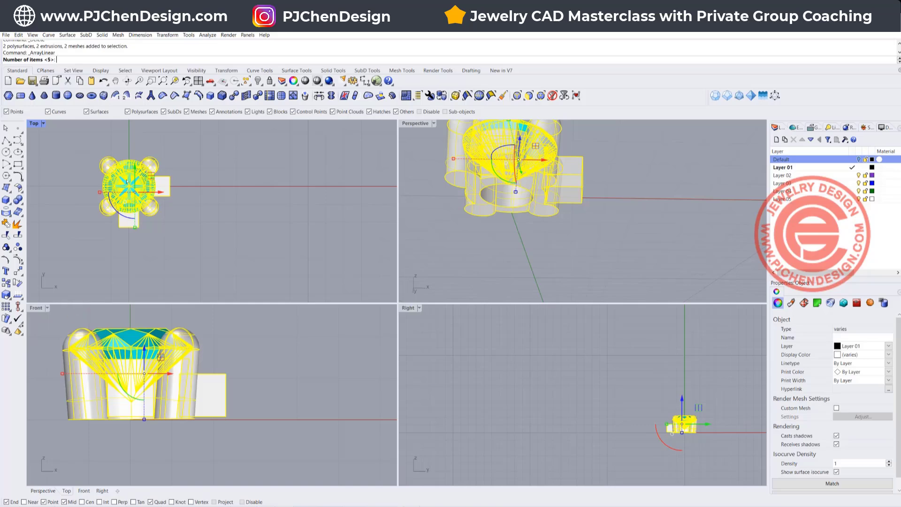
{"action": "key", "text": "Return"}
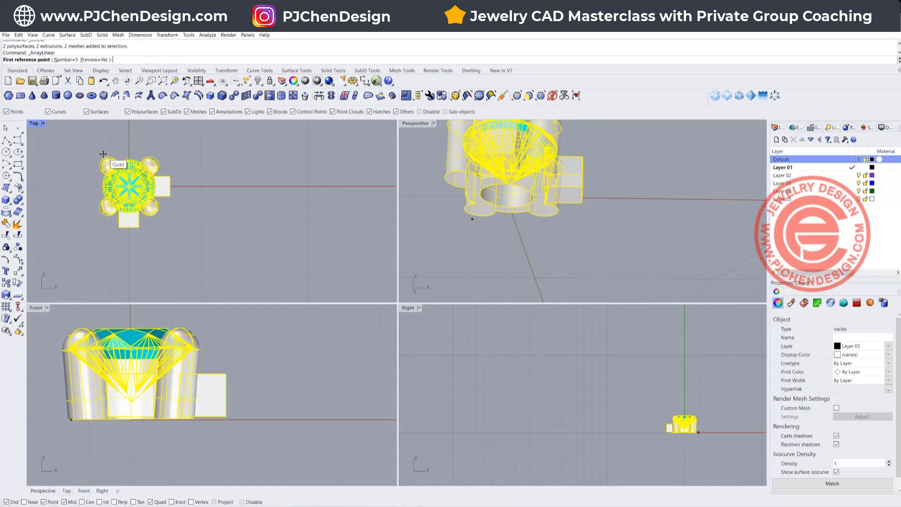
{"action": "left_click", "coordinate": [110, 155]}
{"action": "scroll", "coordinate": [176, 160], "scroll_direction": "up", "scroll_amount": 4}
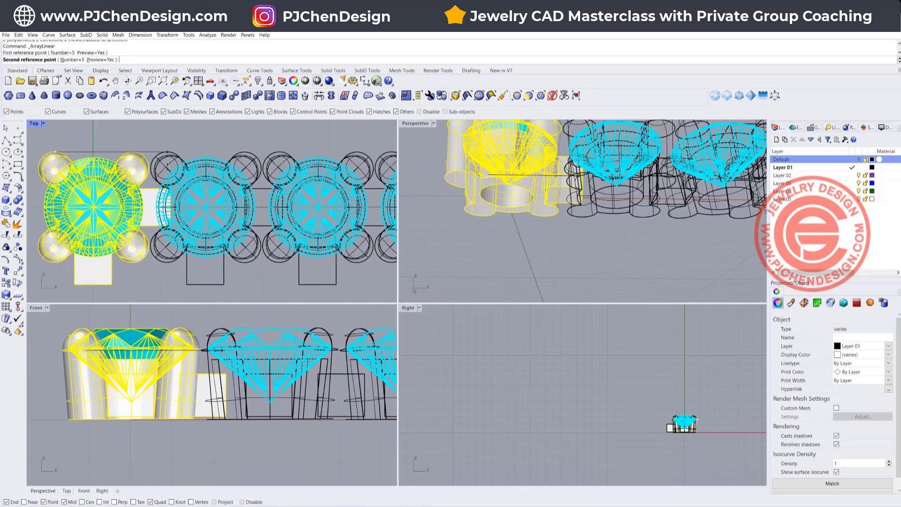
{"action": "left_click", "coordinate": [168, 152]}
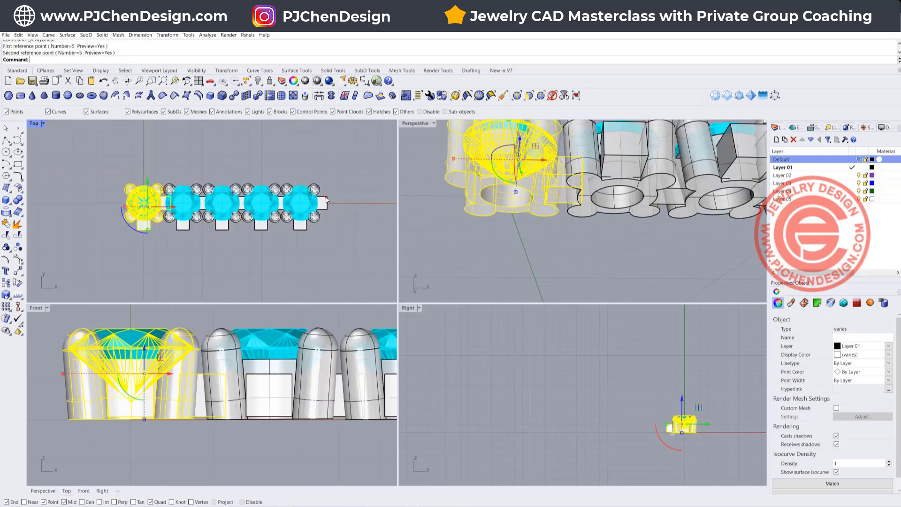
{"action": "left_click", "coordinate": [326, 198]}
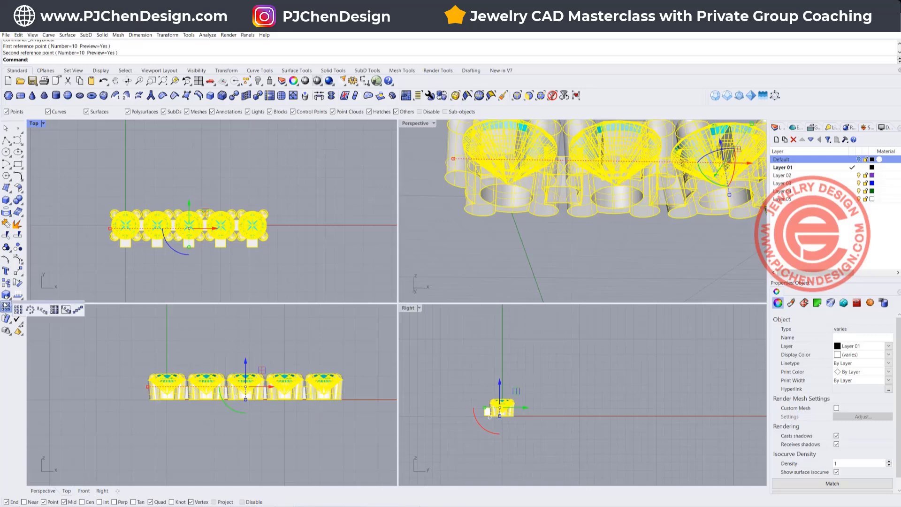
- Start a second linear array, this time of the whole gem row
{"action": "left_click", "coordinate": [6, 306]}
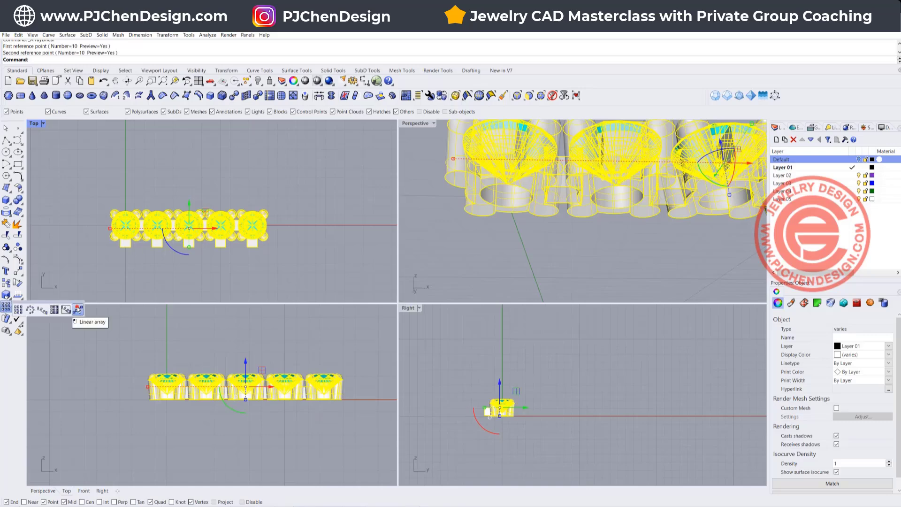
{"action": "left_click", "coordinate": [78, 308]}
{"action": "scroll", "coordinate": [99, 220], "scroll_direction": "up", "scroll_amount": 2}
- Array the five-gem row into 10 rows stacked upward, cancelling the accidental repeat
{"action": "key", "text": "Return"}
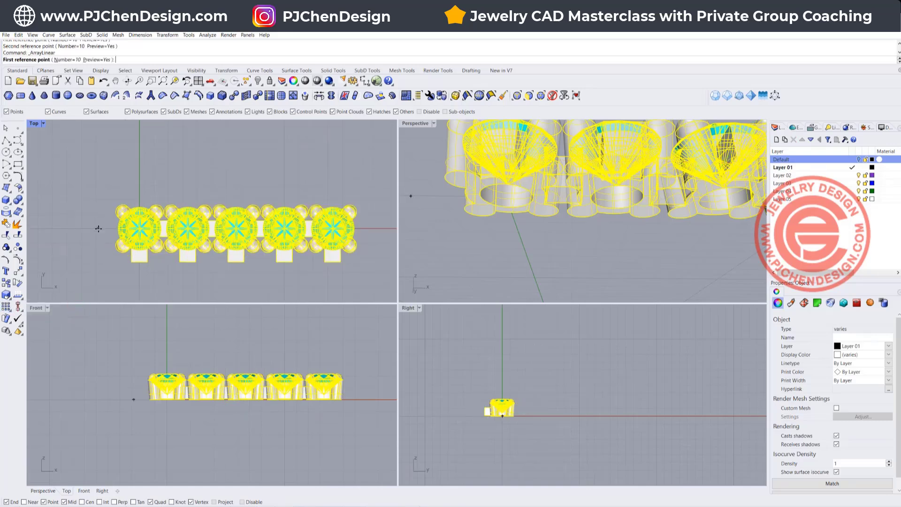
{"action": "left_click", "coordinate": [98, 229]}
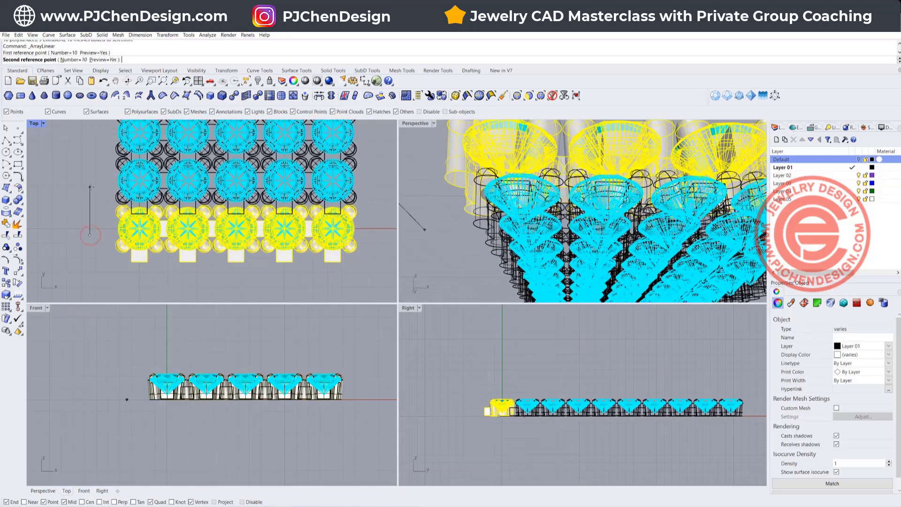
{"action": "left_click", "coordinate": [90, 187]}
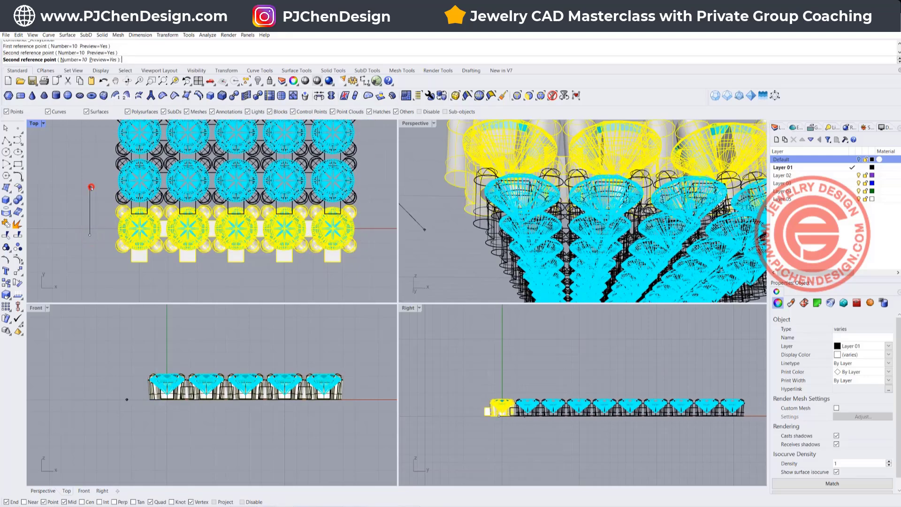
{"action": "key", "text": "Return"}
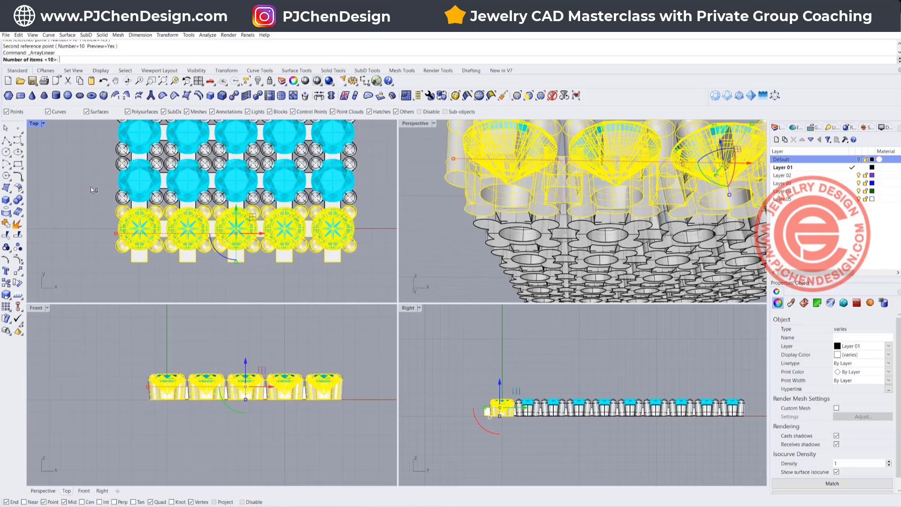
{"action": "left_click", "coordinate": [81, 189]}
{"action": "key", "text": "Escape"}
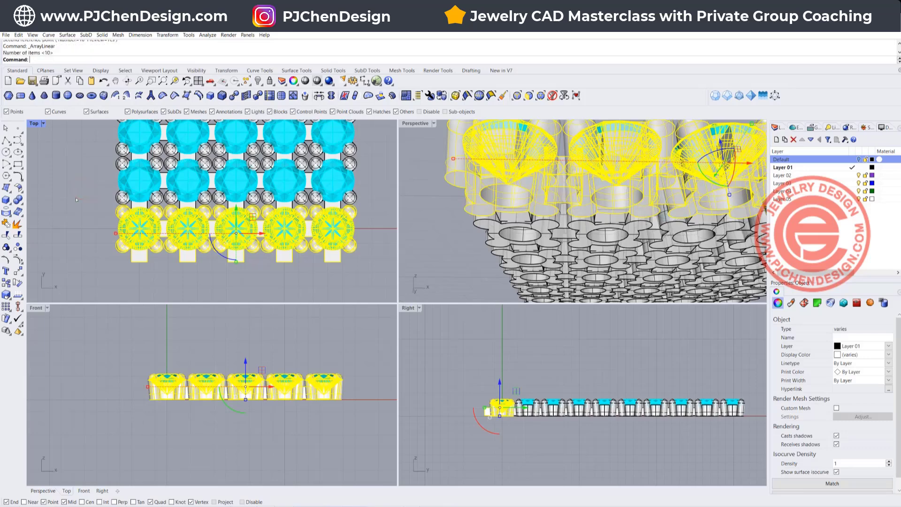
{"action": "key", "text": "Escape"}
- Delete the five connector blocks along the grid's bottom edge and view the grid from above
{"action": "left_click_drag", "start_coordinate": [177, 266], "coordinate": [142, 258]}
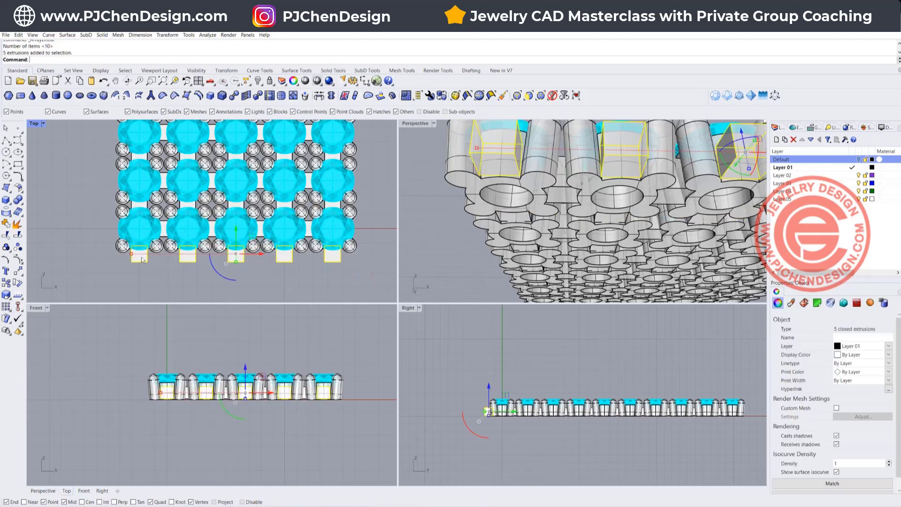
{"action": "key", "text": "Delete"}
{"action": "scroll", "coordinate": [233, 247], "scroll_direction": "down", "scroll_amount": 10}
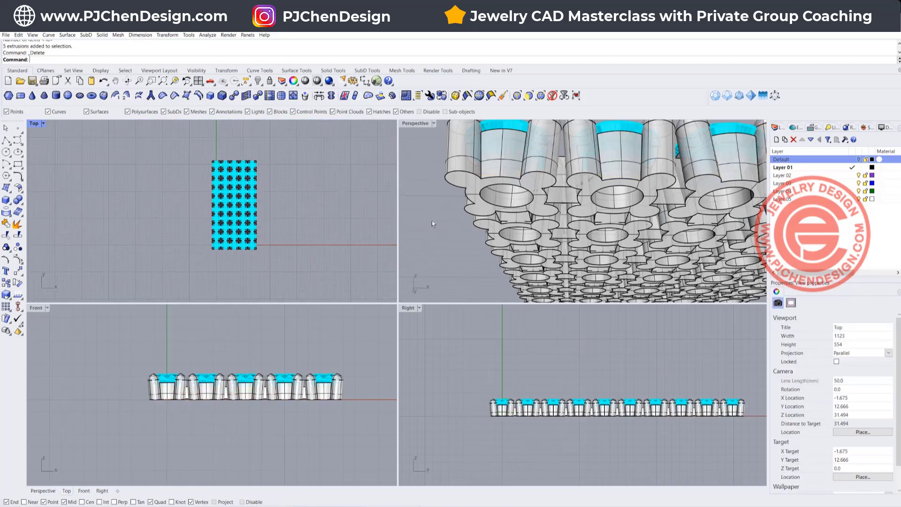
{"action": "scroll", "coordinate": [585, 172], "scroll_direction": "down", "scroll_amount": 3}
{"action": "scroll", "coordinate": [585, 172], "scroll_direction": "down", "scroll_amount": 5}
{"action": "right_click_drag", "start_coordinate": [585, 172], "coordinate": [560, 252]}
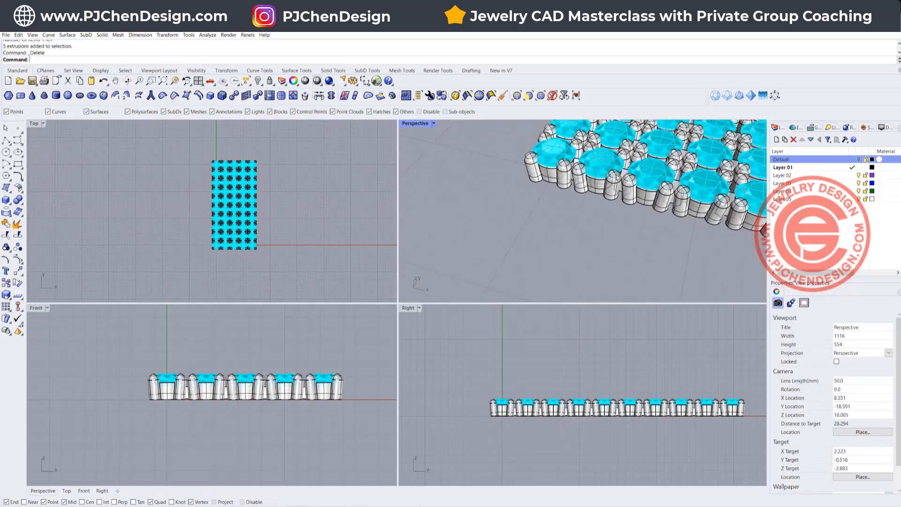
{"action": "scroll", "coordinate": [616, 176], "scroll_direction": "down", "scroll_amount": 8}
{"action": "scroll", "coordinate": [287, 182], "scroll_direction": "up", "scroll_amount": 3}
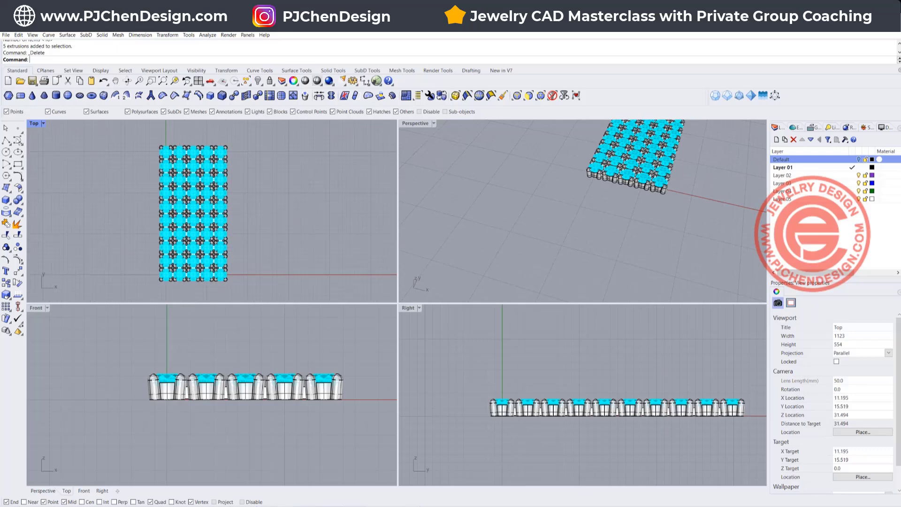
{"action": "left_click", "coordinate": [6, 140]}
{"action": "scroll", "coordinate": [188, 154], "scroll_direction": "up", "scroll_amount": 10}
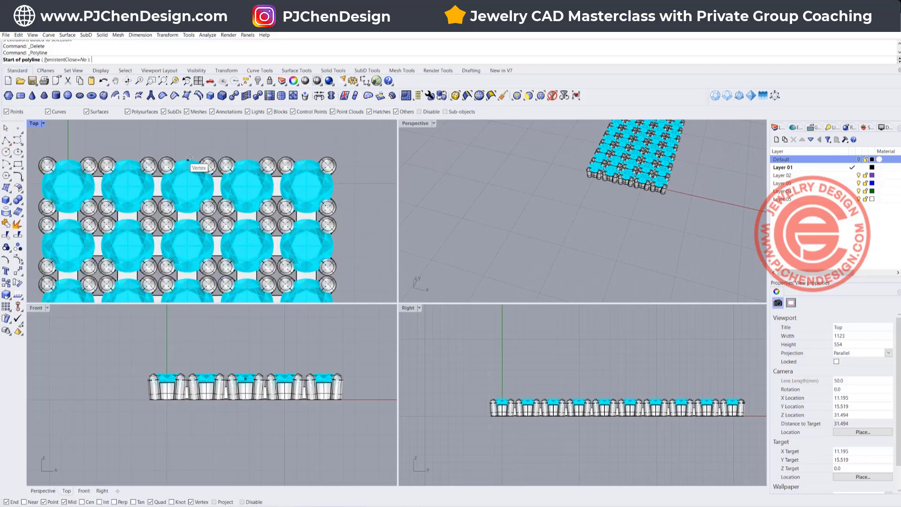
- Draw a two-point centreline polyline from the top gem vertex to just below the bottom row
{"action": "left_click", "coordinate": [185, 162]}
{"action": "scroll", "coordinate": [224, 229], "scroll_direction": "down", "scroll_amount": 8}
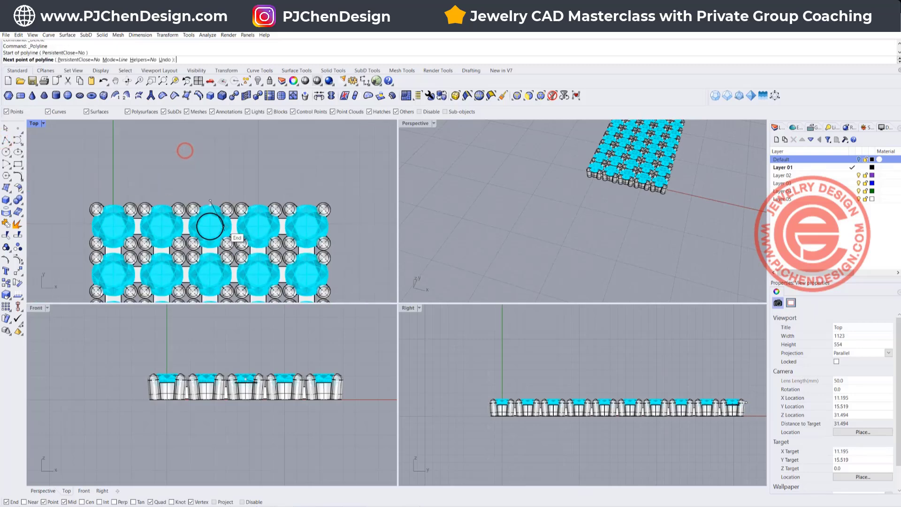
{"action": "right_click_drag", "start_coordinate": [223, 261], "coordinate": [224, 135]}
{"action": "right_click_drag", "start_coordinate": [217, 255], "coordinate": [211, 182]}
{"action": "scroll", "coordinate": [211, 219], "scroll_direction": "up", "scroll_amount": 6}
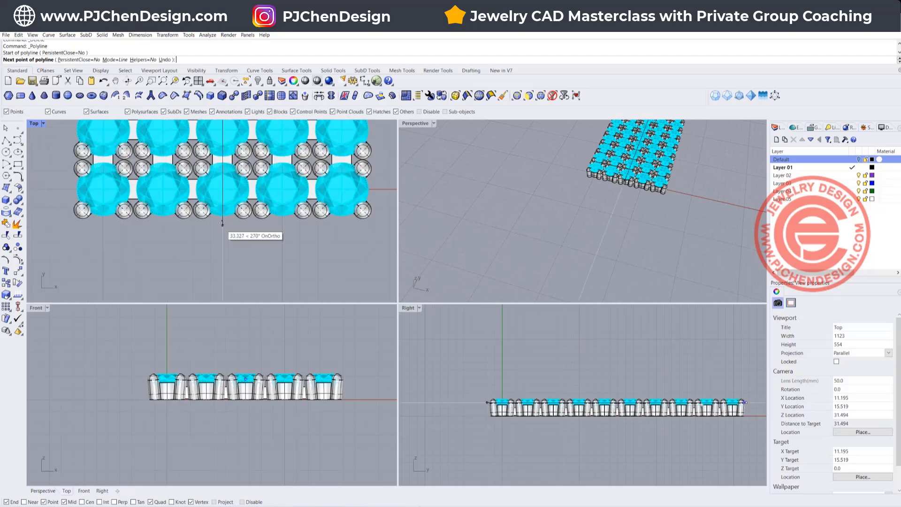
{"action": "left_click", "coordinate": [222, 223]}
{"action": "key", "text": "Return"}
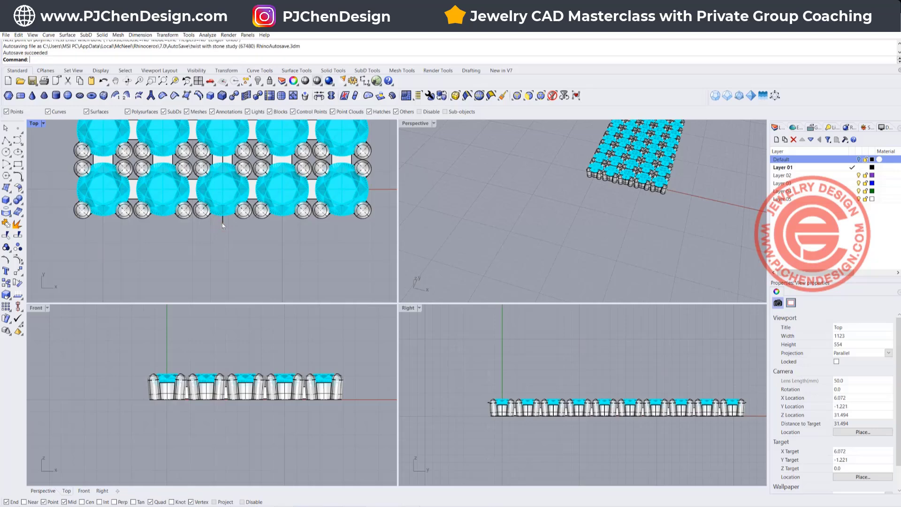
- Shift the centreline downward with the gumball in Front view, then maximize the Top viewport
{"action": "scroll", "coordinate": [250, 371], "scroll_direction": "up", "scroll_amount": 6}
{"action": "left_click_drag", "start_coordinate": [247, 381], "coordinate": [245, 404]}
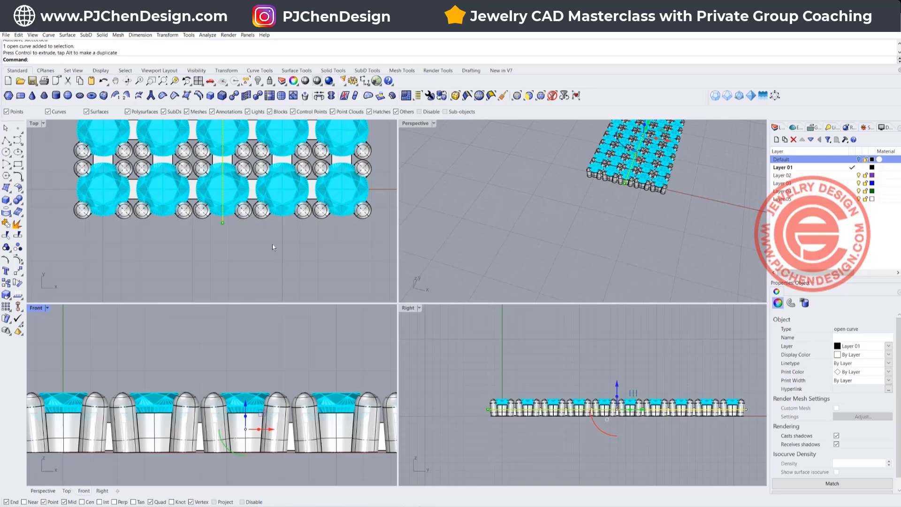
{"action": "scroll", "coordinate": [269, 241], "scroll_direction": "down", "scroll_amount": 10}
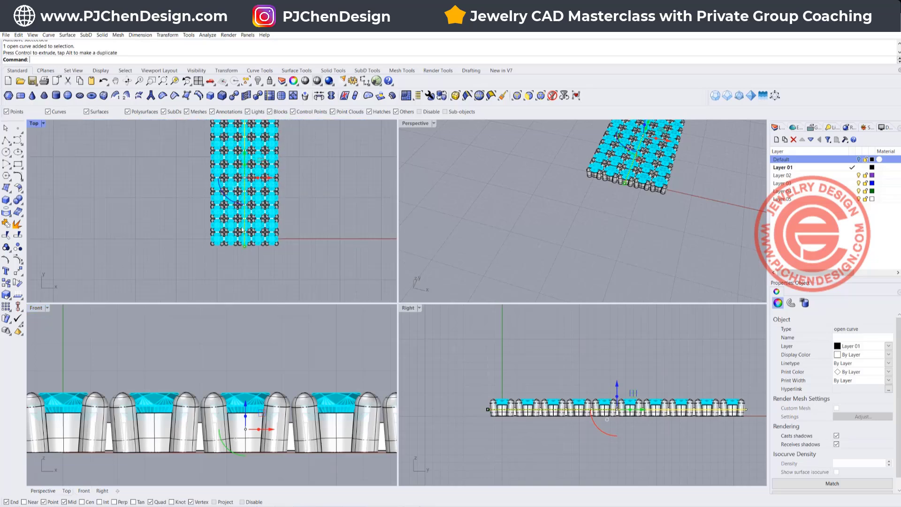
{"action": "right_click_drag", "start_coordinate": [250, 178], "coordinate": [244, 213]}
{"action": "double_click", "coordinate": [34, 123]}
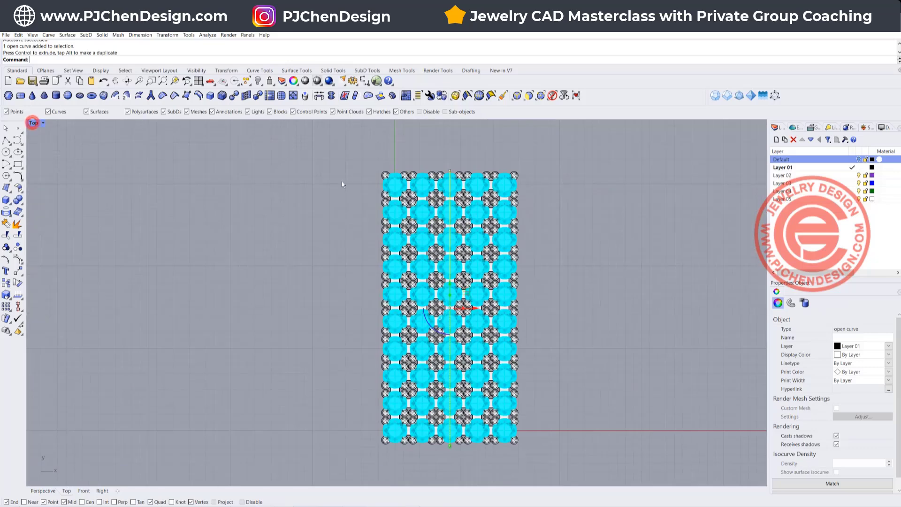
{"action": "scroll", "coordinate": [342, 183], "scroll_direction": "up", "scroll_amount": 5}
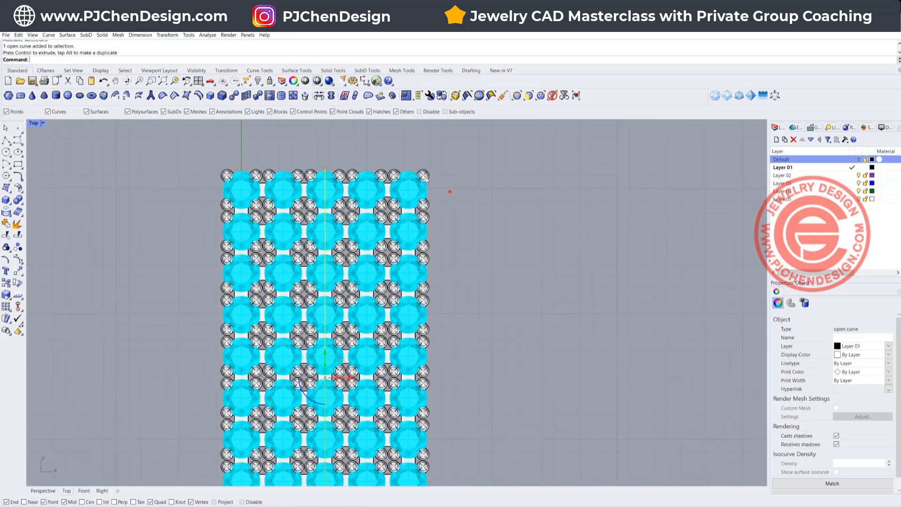
- Delete the top-right and top-left corner gems together with their prongs
{"action": "left_click_drag", "start_coordinate": [449, 191], "coordinate": [377, 165]}
{"action": "key", "text": "Delete"}
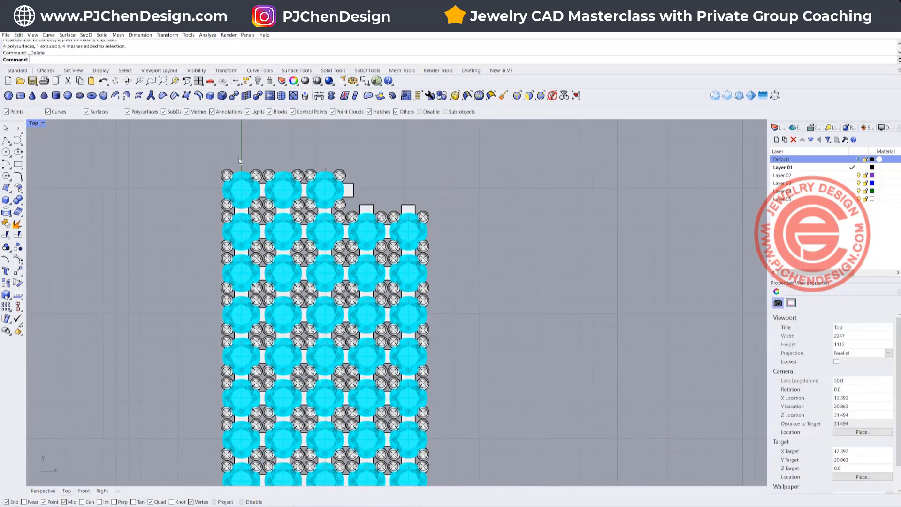
{"action": "left_click", "coordinate": [227, 175]}
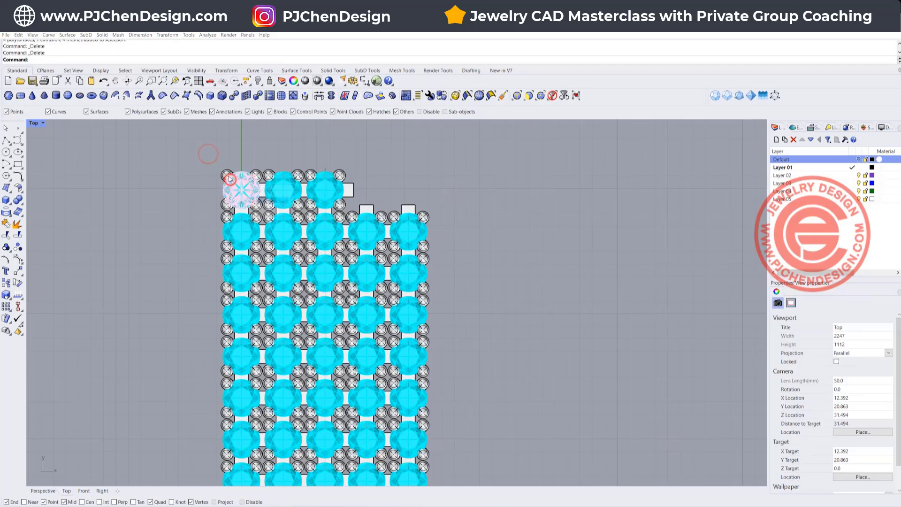
{"action": "key", "text": "Delete"}
{"action": "left_click", "coordinate": [228, 178]}
{"action": "left_click", "coordinate": [251, 202]}
{"action": "key", "text": "Delete"}
{"action": "scroll", "coordinate": [274, 178], "scroll_direction": "up", "scroll_amount": 4}
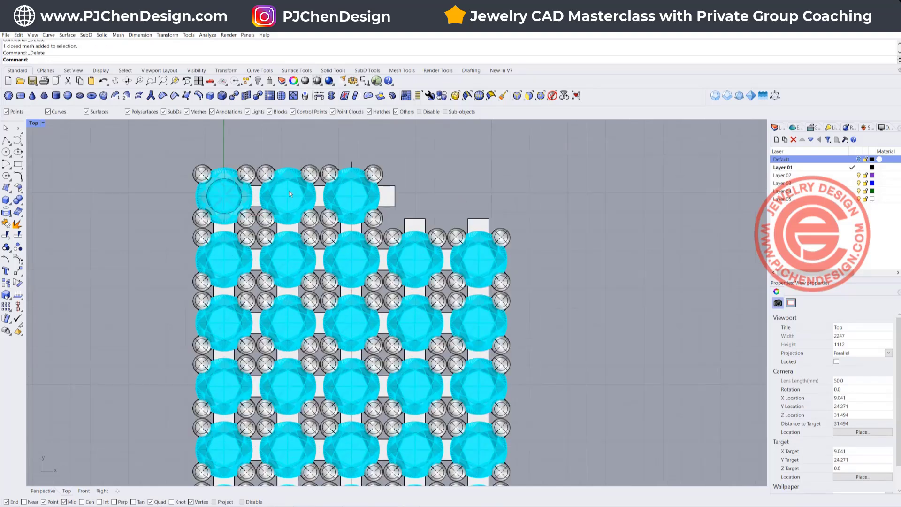
{"action": "left_click_drag", "start_coordinate": [315, 228], "coordinate": [319, 229]}
{"action": "key", "text": "Delete"}
- Delete the three leftover connector blocks near the top of the grid
{"action": "left_click", "coordinate": [396, 202]}
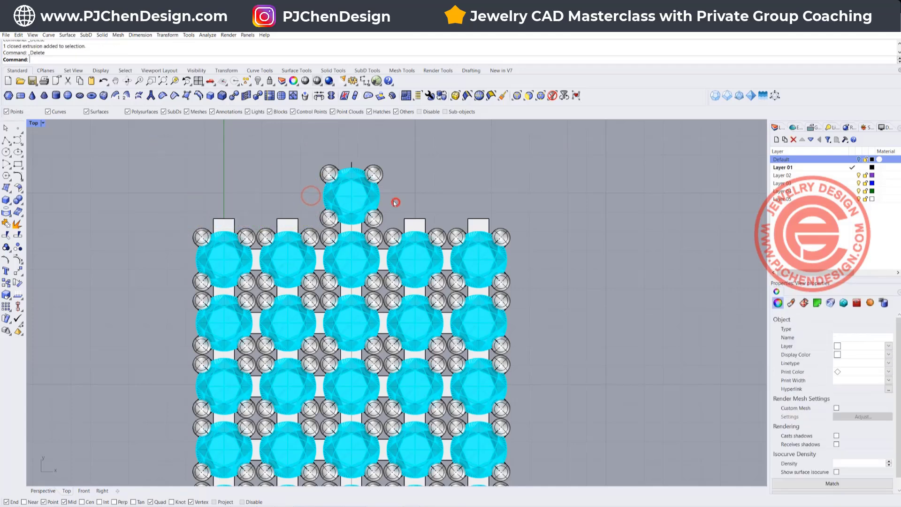
{"action": "key", "text": "Delete"}
{"action": "left_click", "coordinate": [479, 218]}
{"action": "key", "text": "Delete"}
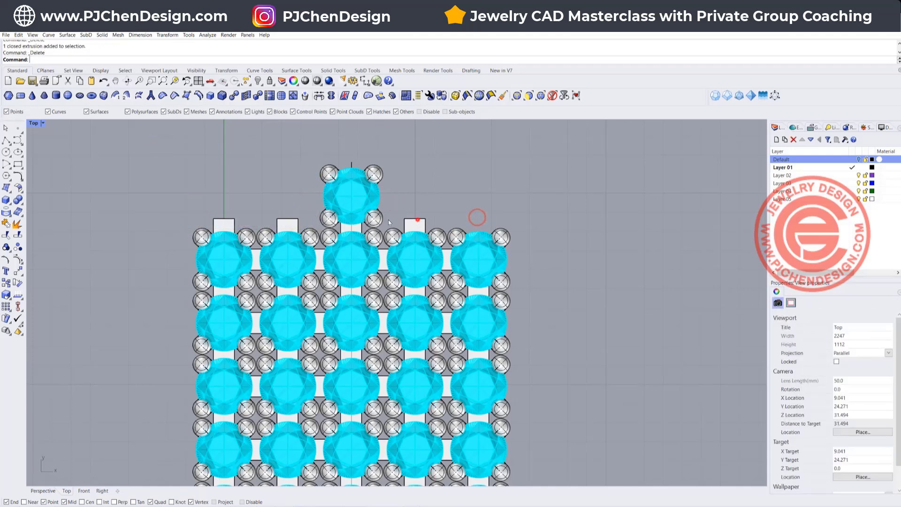
{"action": "left_click", "coordinate": [418, 219]}
{"action": "key", "text": "Delete"}
- Remove the next top-left and top-right gems with their prongs and the leftover connectors
{"action": "right_click_drag", "start_coordinate": [145, 214], "coordinate": [137, 163]}
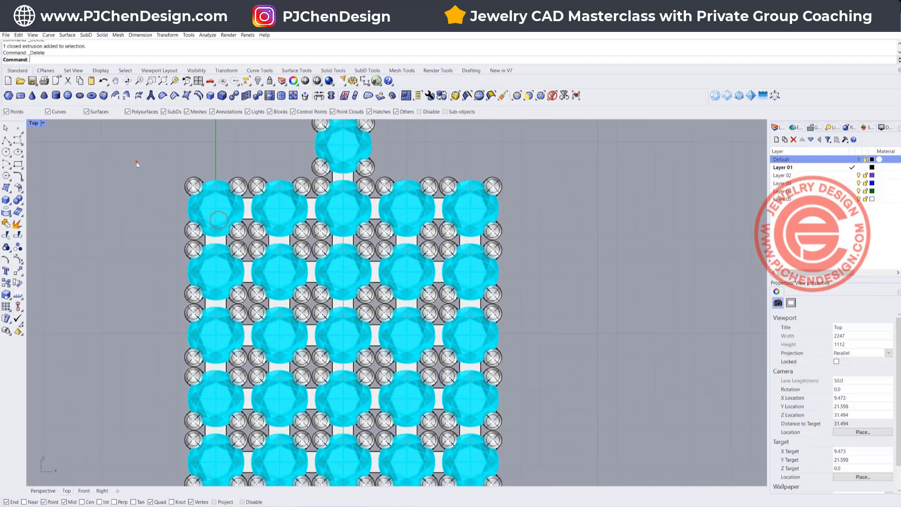
{"action": "left_click_drag", "start_coordinate": [255, 253], "coordinate": [249, 243]}
{"action": "key", "text": "Delete"}
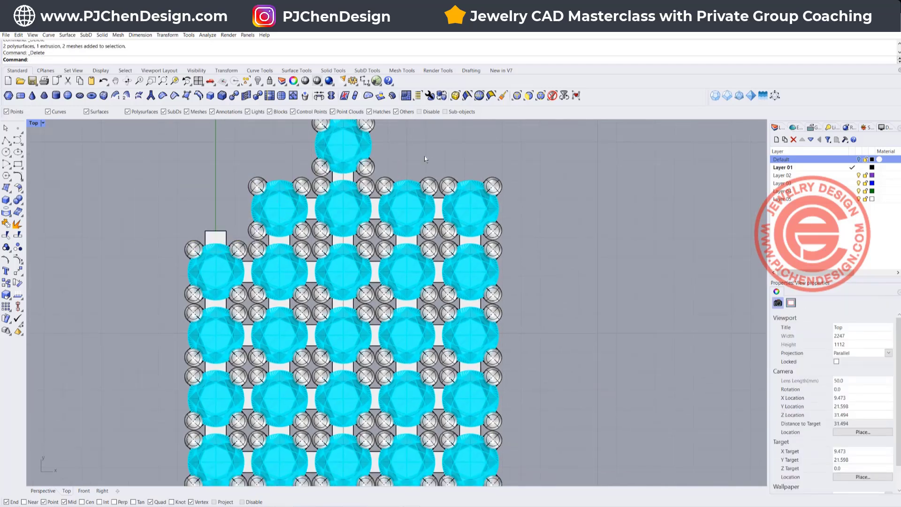
{"action": "left_click_drag", "start_coordinate": [420, 155], "coordinate": [539, 241]}
{"action": "key", "text": "Delete"}
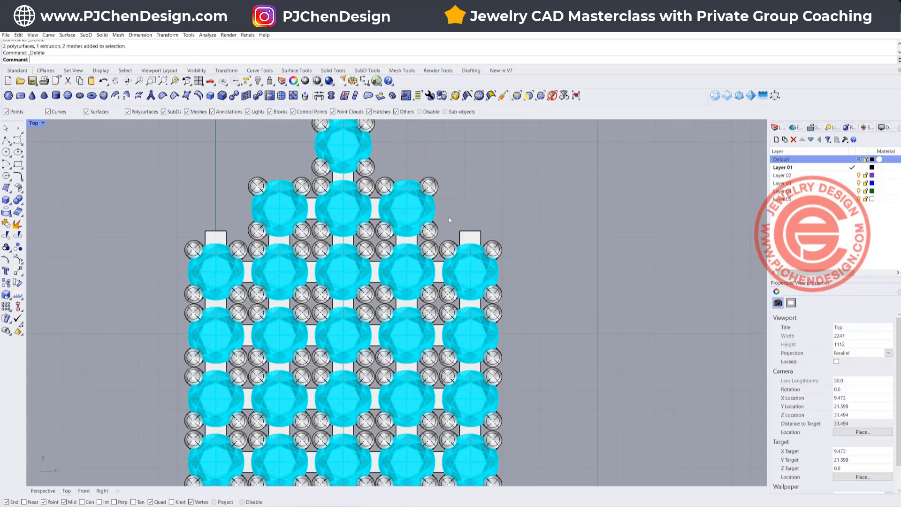
{"action": "left_click", "coordinate": [464, 231]}
{"action": "key", "text": "Delete"}
{"action": "left_click", "coordinate": [216, 233]}
- Delete the last top connector, then the bottom-right corner gems, prongs and stray connector bars
{"action": "key", "text": "Delete"}
{"action": "scroll", "coordinate": [353, 205], "scroll_direction": "down", "scroll_amount": 8}
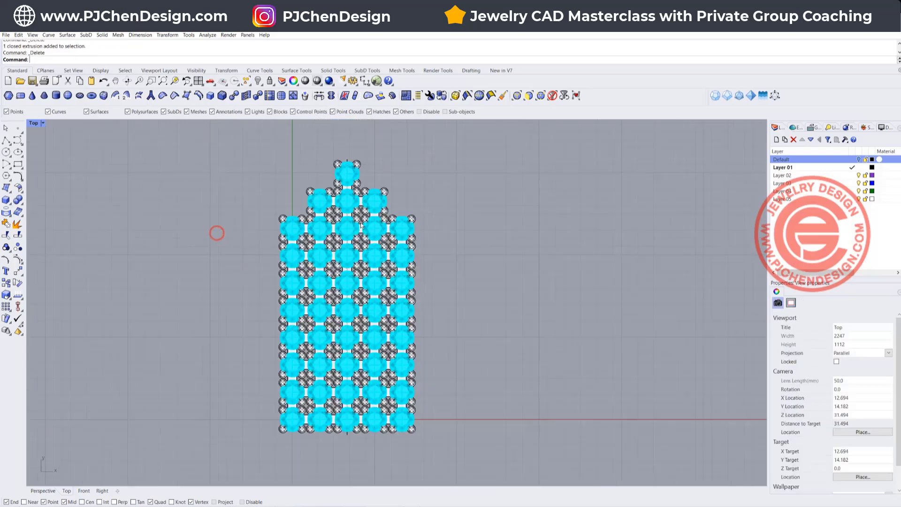
{"action": "right_click_drag", "start_coordinate": [396, 281], "coordinate": [329, 191]}
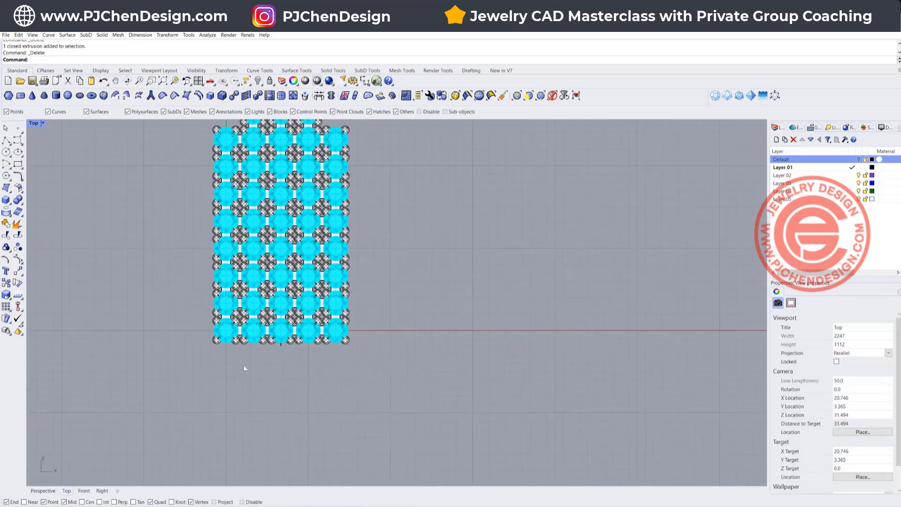
{"action": "scroll", "coordinate": [324, 343], "scroll_direction": "up", "scroll_amount": 4}
{"action": "key", "text": "Delete"}
{"action": "left_click_drag", "start_coordinate": [299, 327], "coordinate": [314, 309]}
{"action": "key", "text": "Delete"}
{"action": "left_click", "coordinate": [282, 322]}
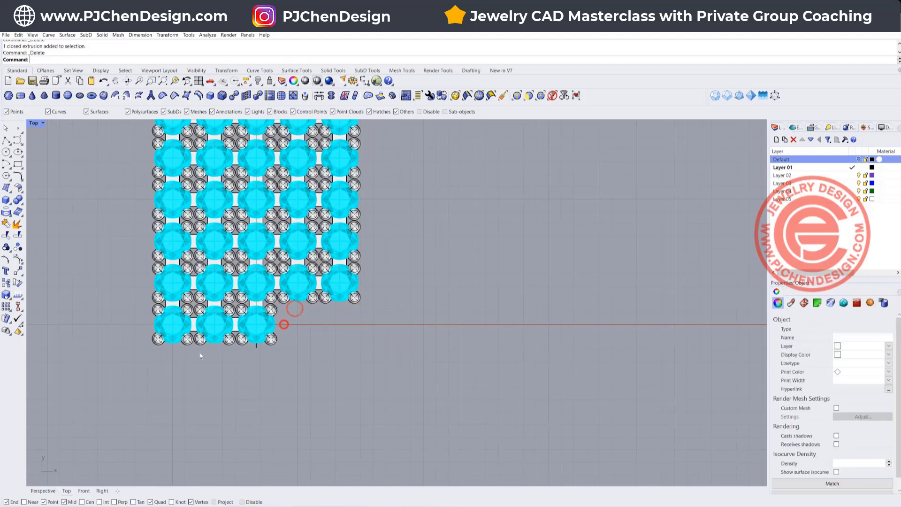
{"action": "key", "text": "Delete"}
- Remove the bottom-left corner gems and connector, then the next bottom-right gem and connector
{"action": "left_click_drag", "start_coordinate": [216, 365], "coordinate": [152, 314]}
{"action": "key", "text": "Delete"}
{"action": "left_click", "coordinate": [174, 307]}
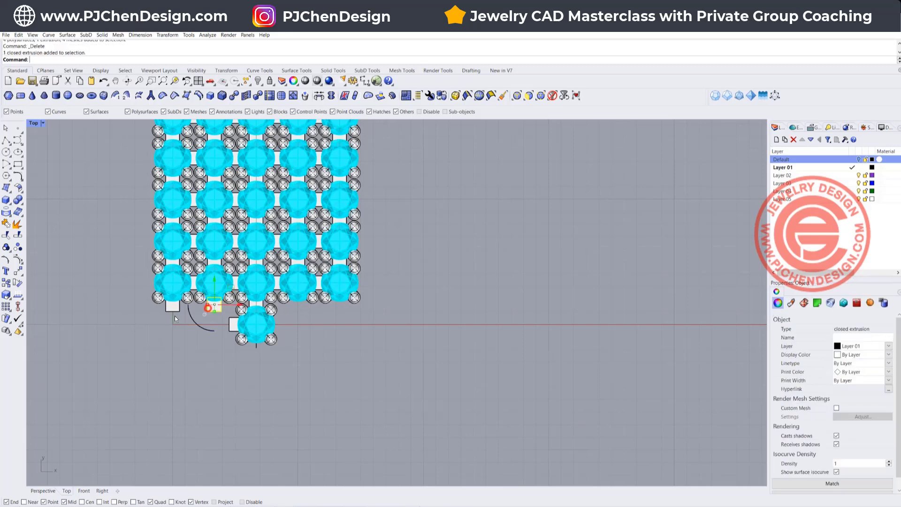
{"action": "key", "text": "Delete"}
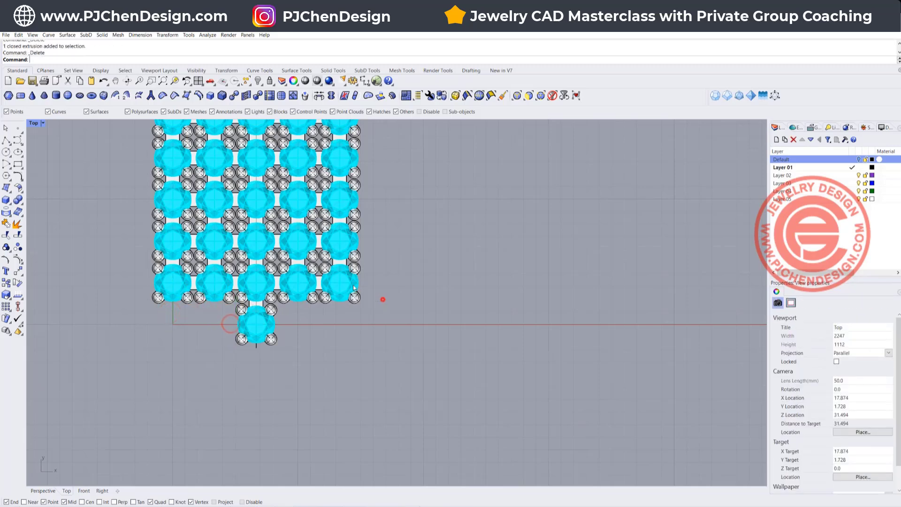
{"action": "left_click_drag", "start_coordinate": [330, 268], "coordinate": [326, 274]}
{"action": "key", "text": "Delete"}
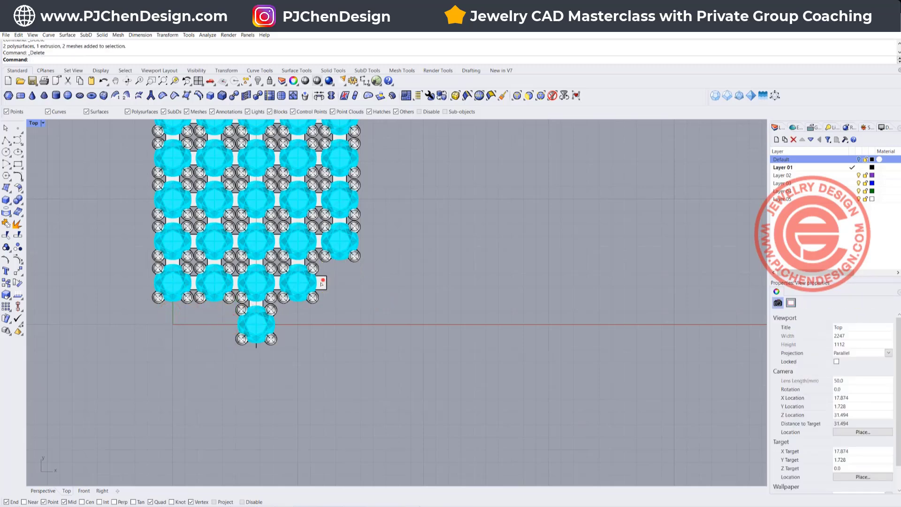
{"action": "left_click", "coordinate": [322, 281]}
{"action": "key", "text": "Delete"}
- Clear the final bottom-left gem and connectors, undoing one mistaken deletion, and recenter the grid
{"action": "left_click_drag", "start_coordinate": [142, 288], "coordinate": [141, 287]}
{"action": "key", "text": "Delete"}
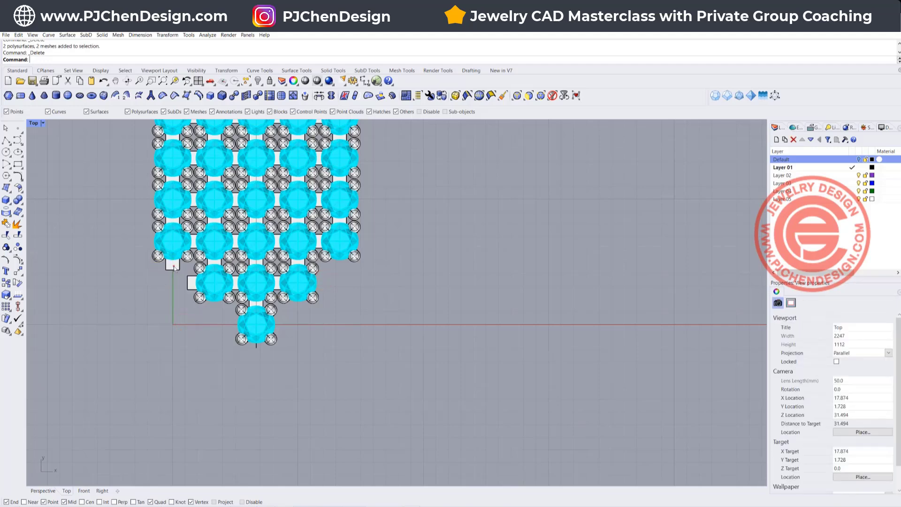
{"action": "left_click", "coordinate": [173, 266]}
{"action": "key", "text": "Delete"}
{"action": "key", "text": "ctrl+z"}
{"action": "left_click", "coordinate": [172, 304]}
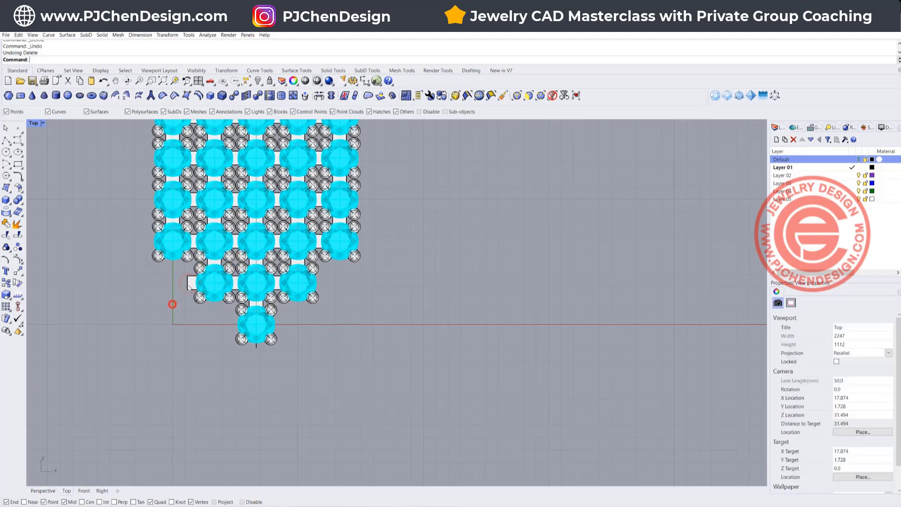
{"action": "left_click", "coordinate": [189, 285]}
{"action": "key", "text": "Delete"}
{"action": "scroll", "coordinate": [380, 235], "scroll_direction": "down", "scroll_amount": 5}
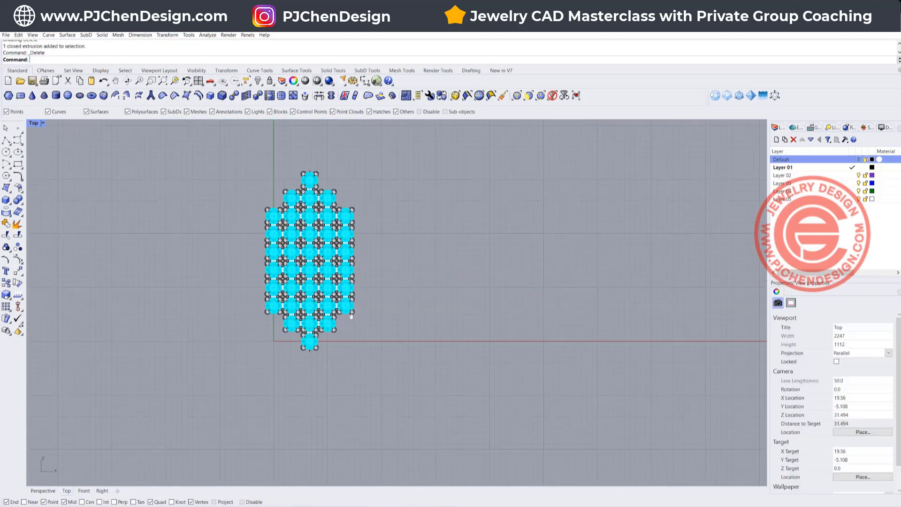
{"action": "right_click_drag", "start_coordinate": [348, 241], "coordinate": [304, 228]}
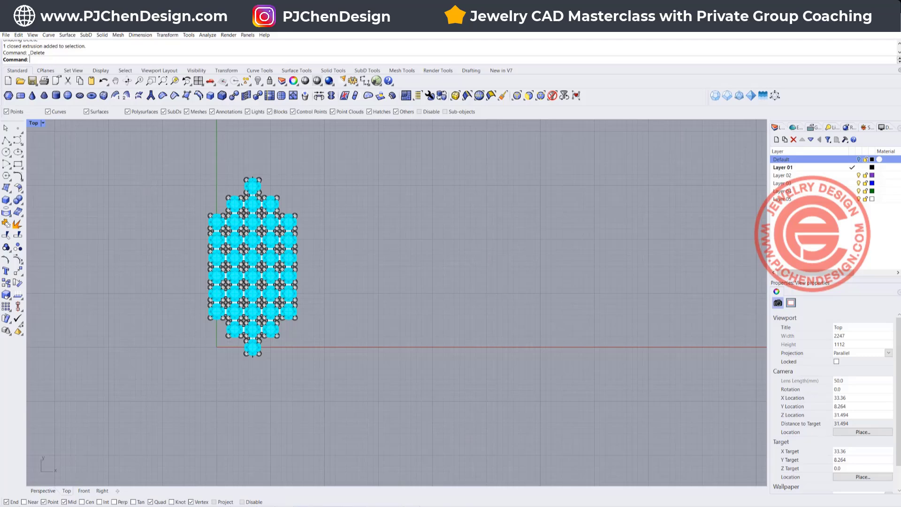
- Twist all grid objects around the top-tip-to-bottom-tip axis, setting the angle in Front view
{"action": "key", "text": "Return"}
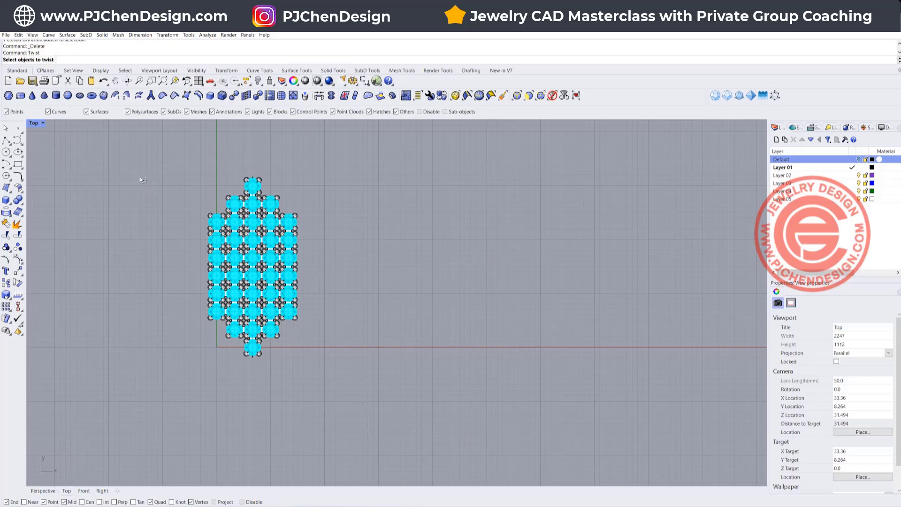
{"action": "left_click_drag", "start_coordinate": [155, 165], "coordinate": [320, 288]}
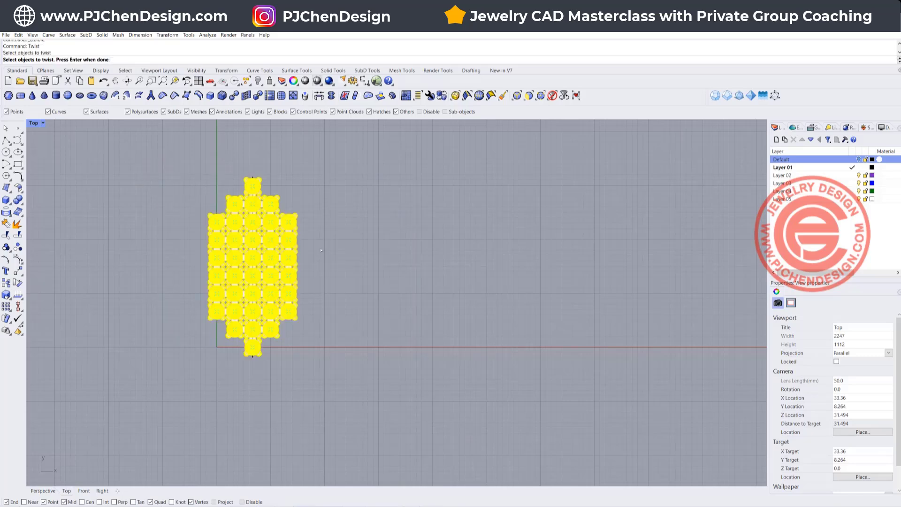
{"action": "key", "text": "Return"}
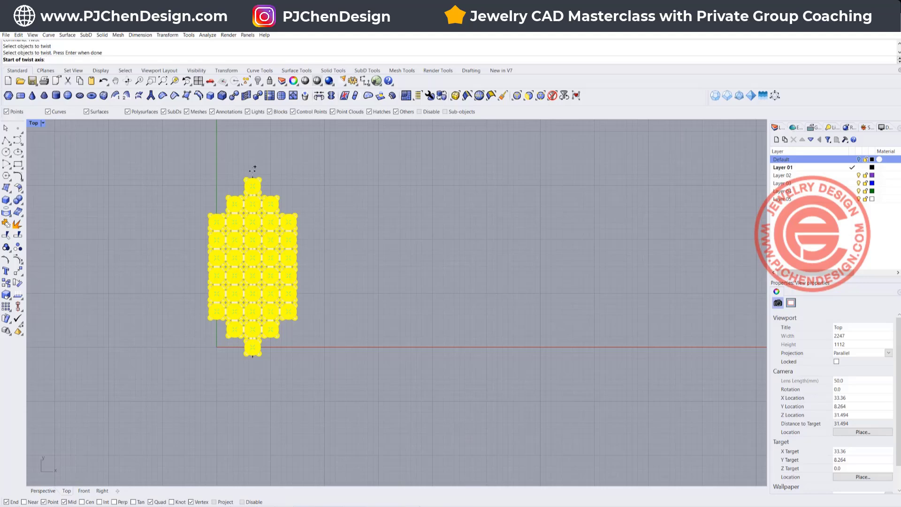
{"action": "left_click", "coordinate": [251, 174]}
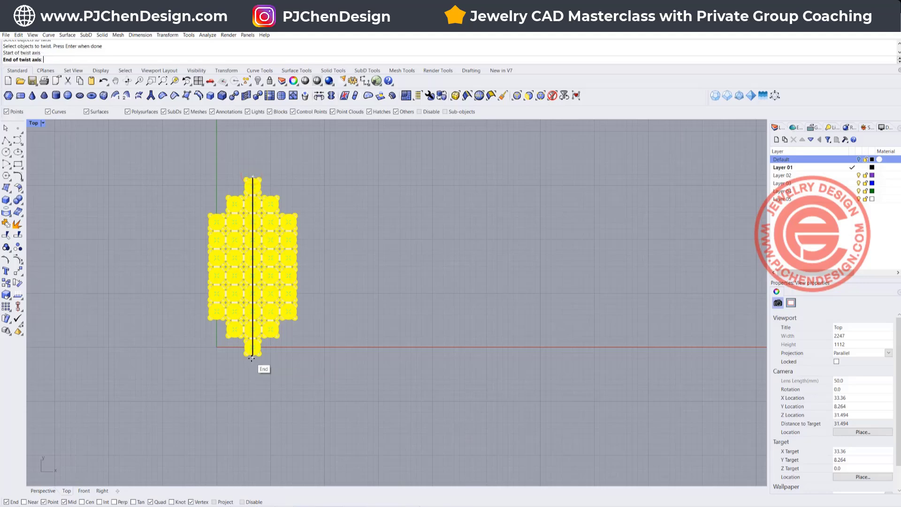
{"action": "left_click", "coordinate": [252, 356]}
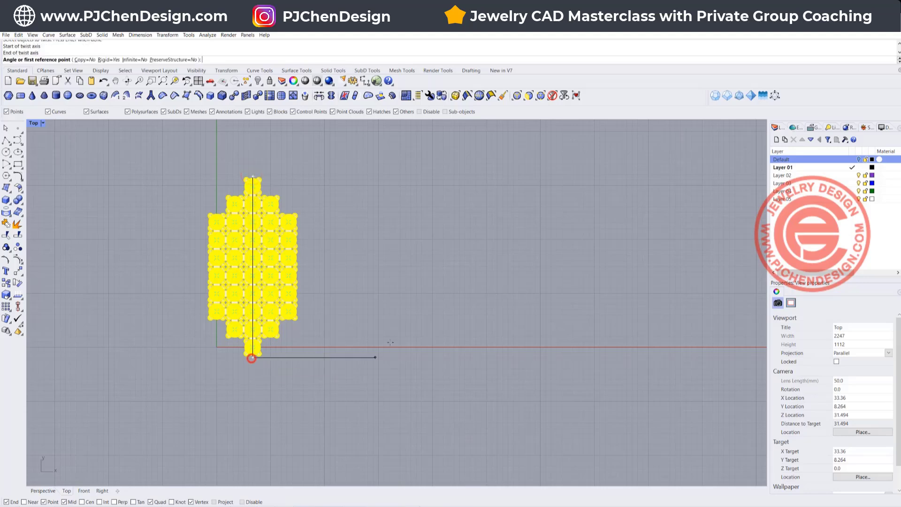
{"action": "double_click", "coordinate": [35, 124]}
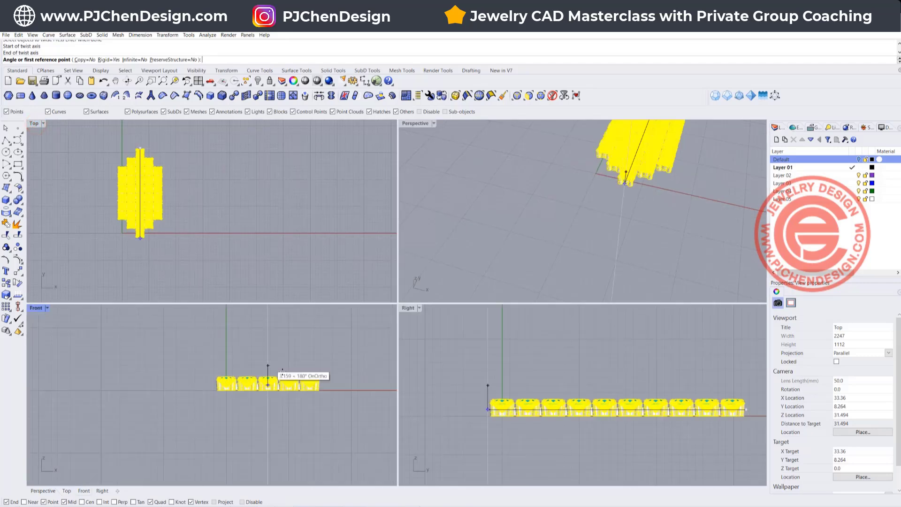
{"action": "scroll", "coordinate": [329, 384], "scroll_direction": "up", "scroll_amount": 1}
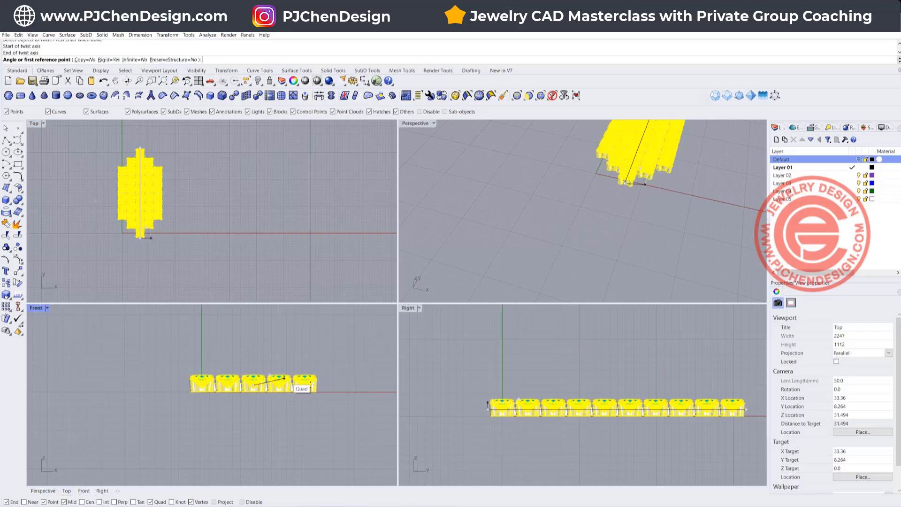
{"action": "left_click", "coordinate": [315, 385]}
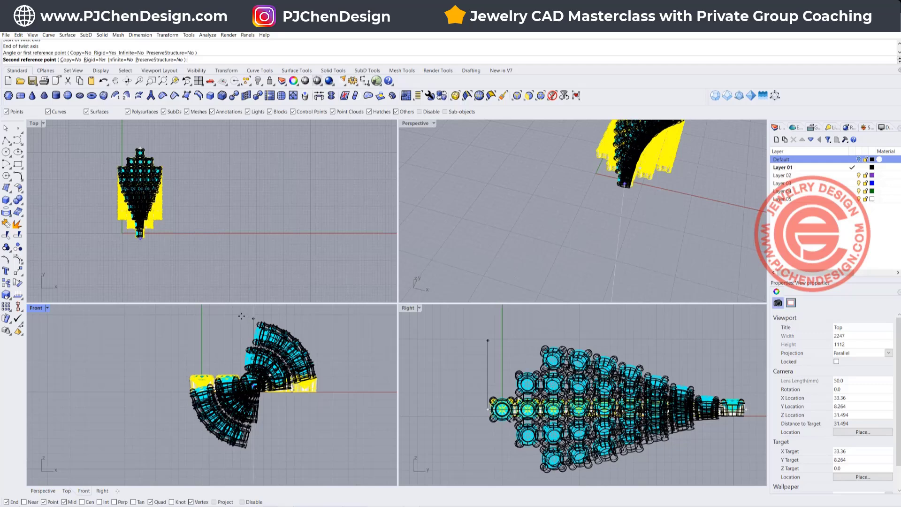
{"action": "left_click", "coordinate": [241, 316]}
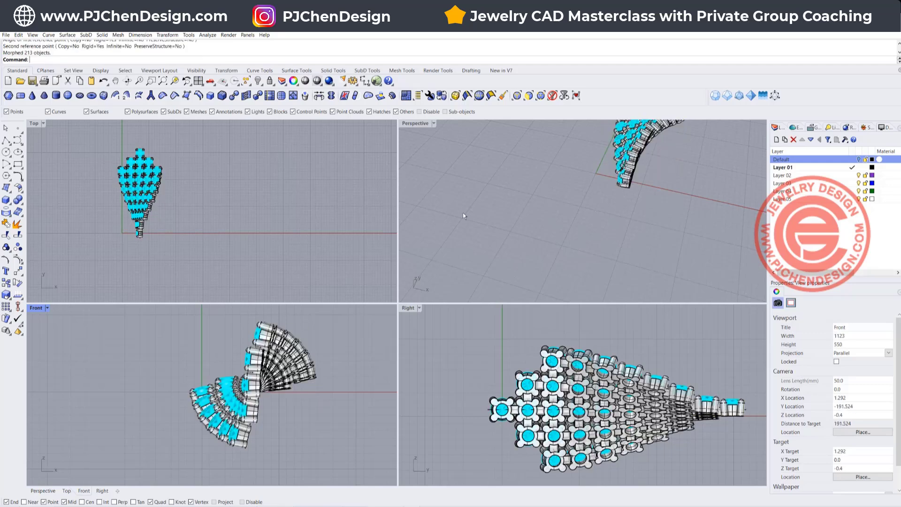
- Maximize Perspective and orbit the twisted gem band from top-down, low side and opposite angles
{"action": "double_click", "coordinate": [424, 124]}
{"action": "right_click_drag", "start_coordinate": [428, 187], "coordinate": [421, 249]}
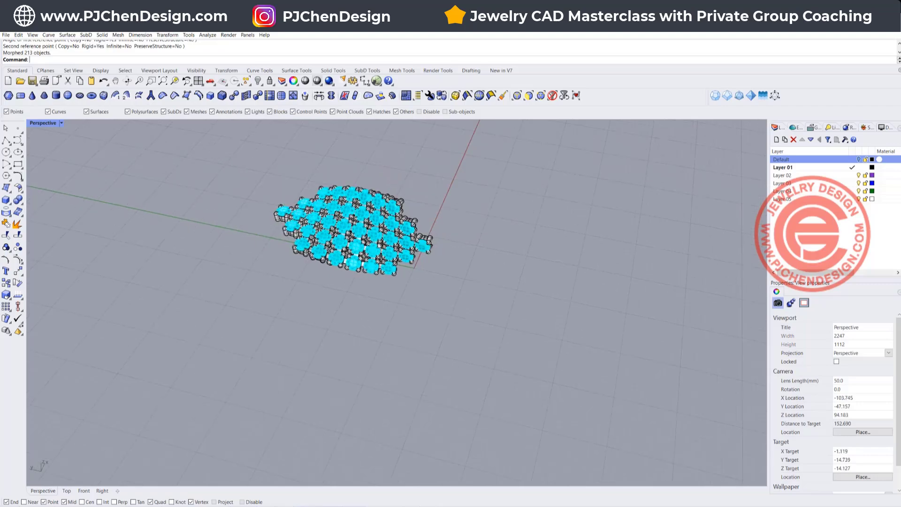
{"action": "scroll", "coordinate": [409, 216], "scroll_direction": "up", "scroll_amount": 6}
{"action": "right_click_drag", "start_coordinate": [409, 216], "coordinate": [350, 214]}
{"action": "right_click_drag", "start_coordinate": [624, 174], "coordinate": [507, 218]}
{"action": "scroll", "coordinate": [472, 220], "scroll_direction": "up", "scroll_amount": 5}
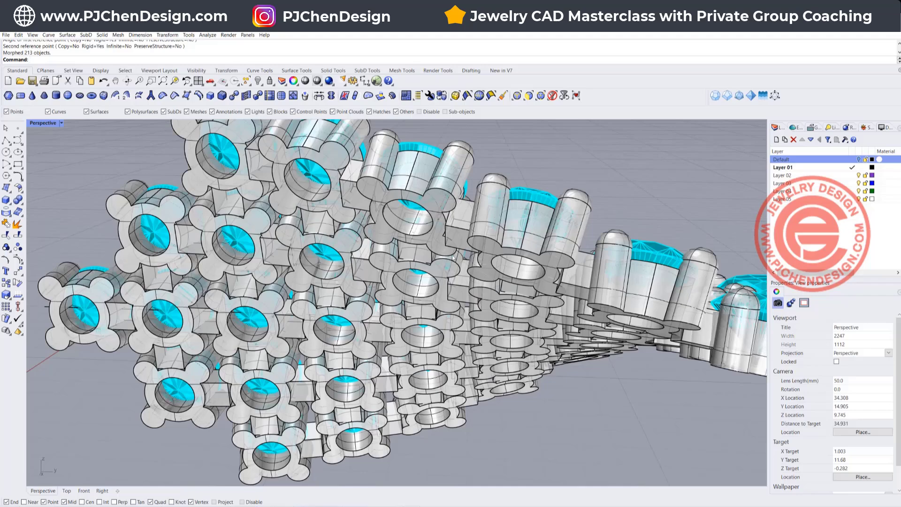
{"action": "right_click_drag", "start_coordinate": [453, 257], "coordinate": [479, 242]}
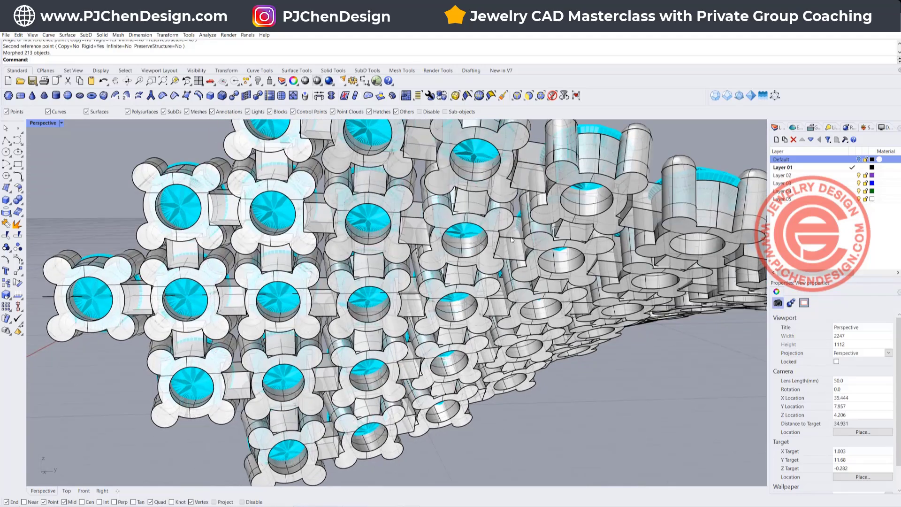
{"action": "scroll", "coordinate": [500, 240], "scroll_direction": "down", "scroll_amount": 2}
{"action": "right_click_drag", "start_coordinate": [500, 240], "coordinate": [449, 221]}
{"action": "scroll", "coordinate": [440, 190], "scroll_direction": "up", "scroll_amount": 2}
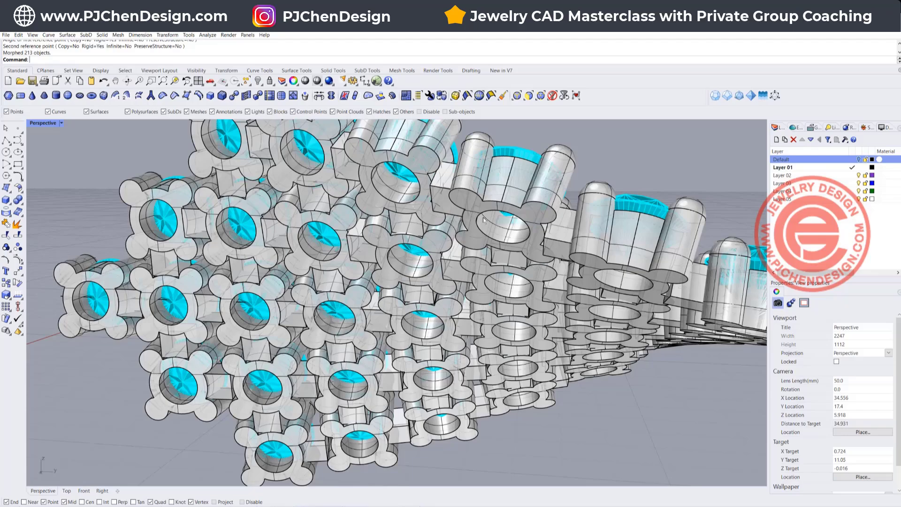
{"action": "scroll", "coordinate": [483, 217], "scroll_direction": "down", "scroll_amount": 8}
{"action": "right_click_drag", "start_coordinate": [483, 218], "coordinate": [502, 169]}
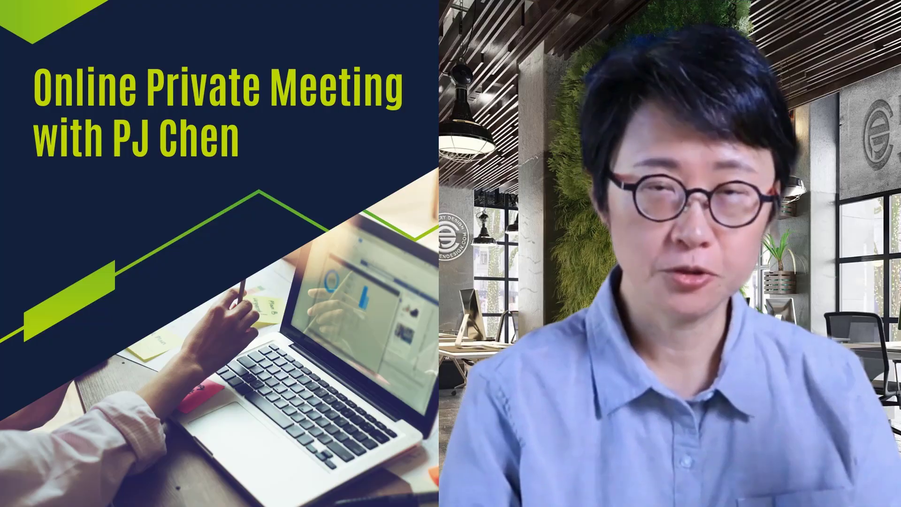